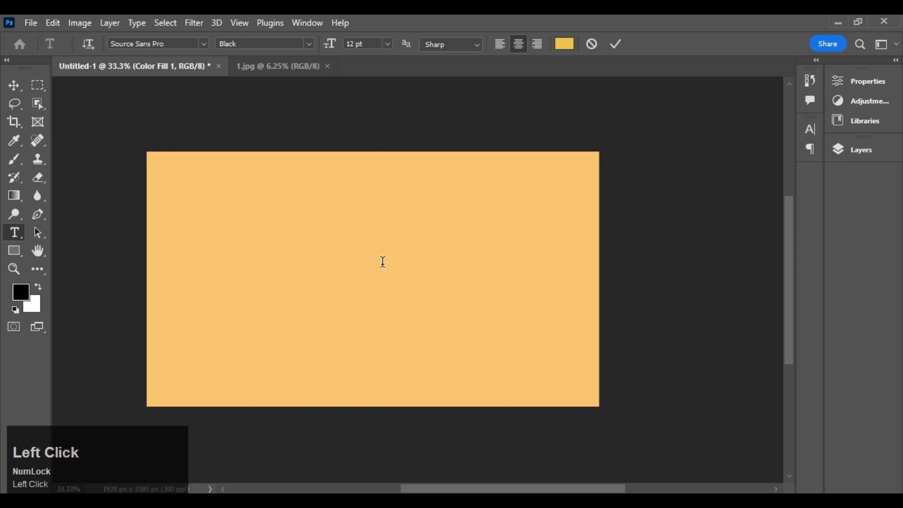
Enter the capital letter R as point text on the orange canvas.
key(shift)
text(R)
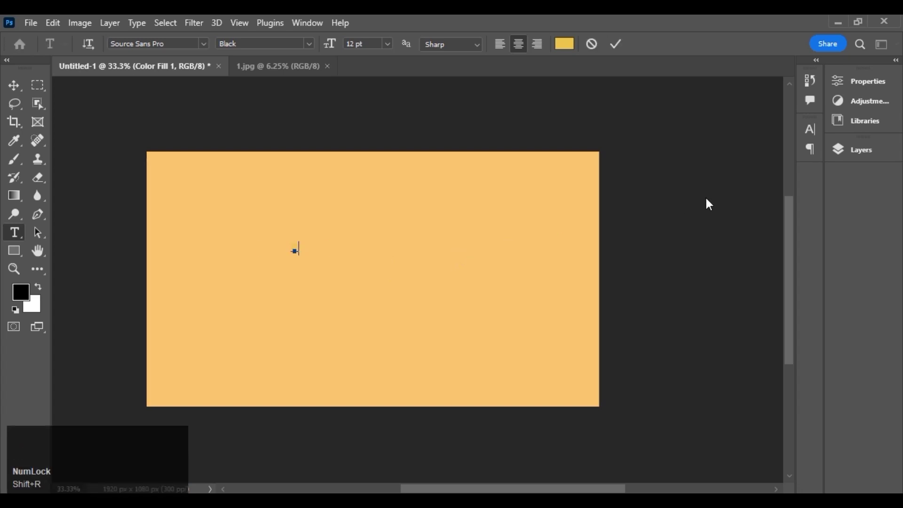
click(848, 149)
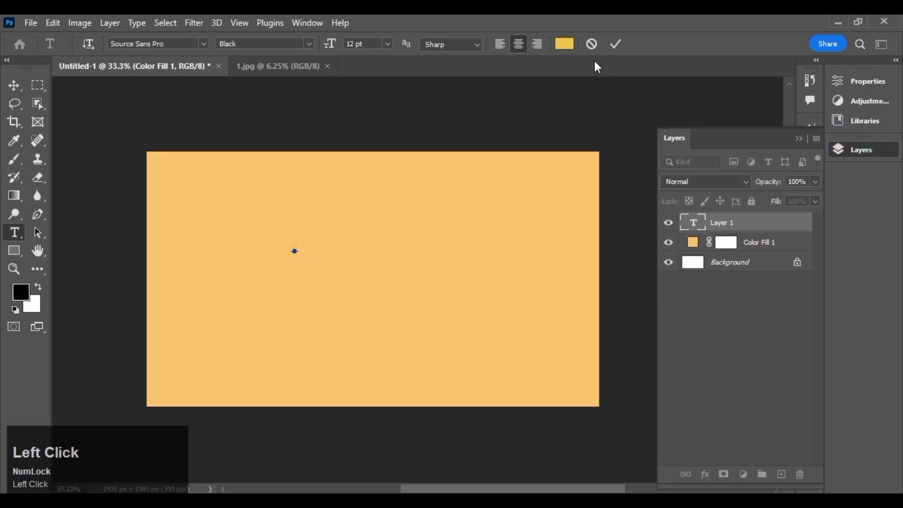
Set the text colour to golden yellow e7b10e while the R text is being edited.
click(564, 44)
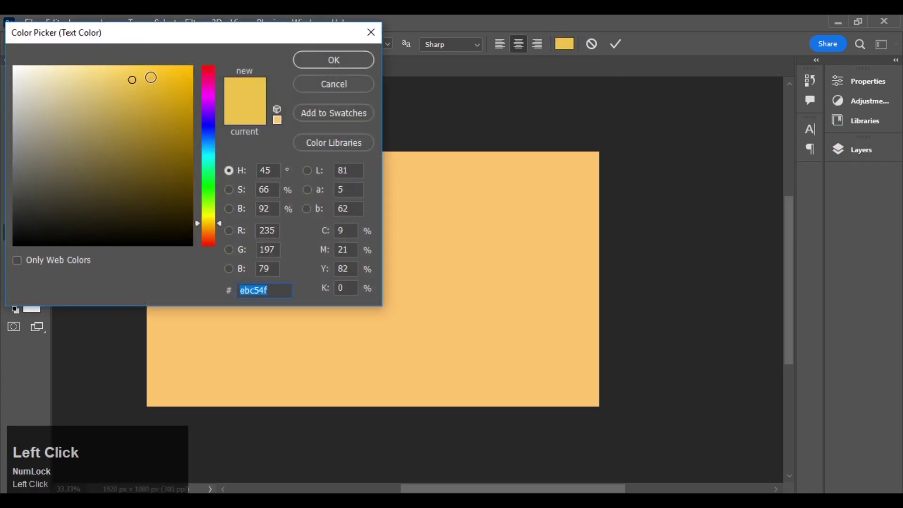
click(163, 79)
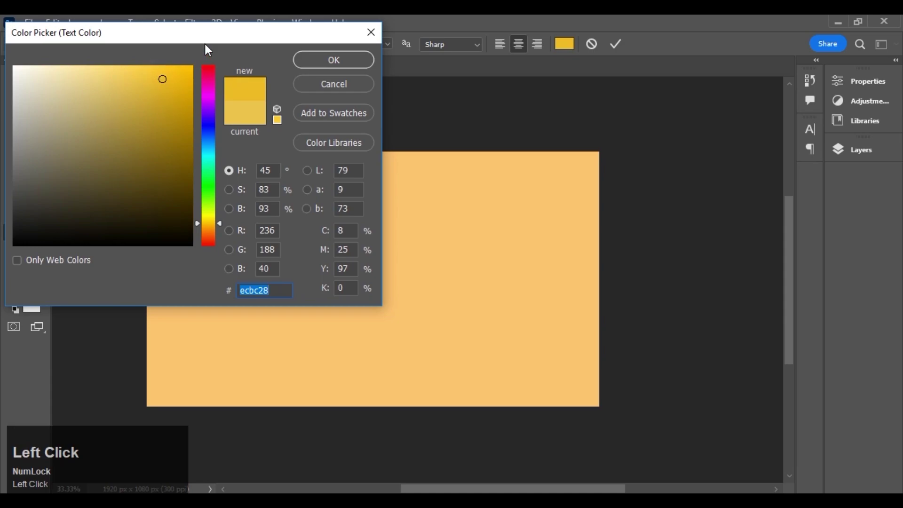
drag(220, 44, 633, 165)
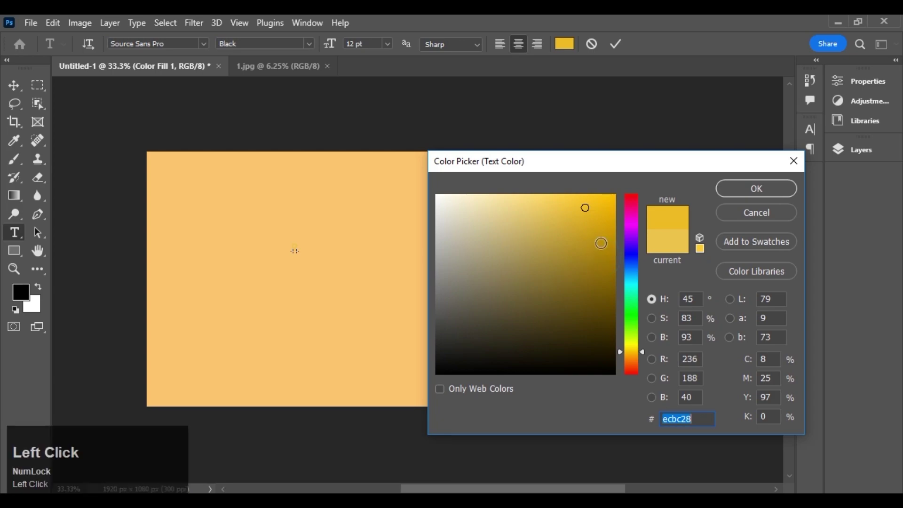
click(601, 235)
click(600, 218)
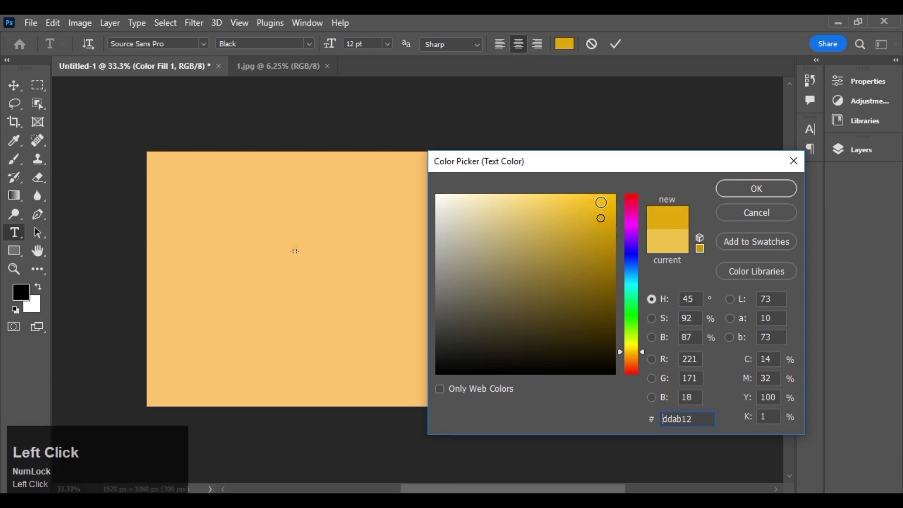
click(607, 204)
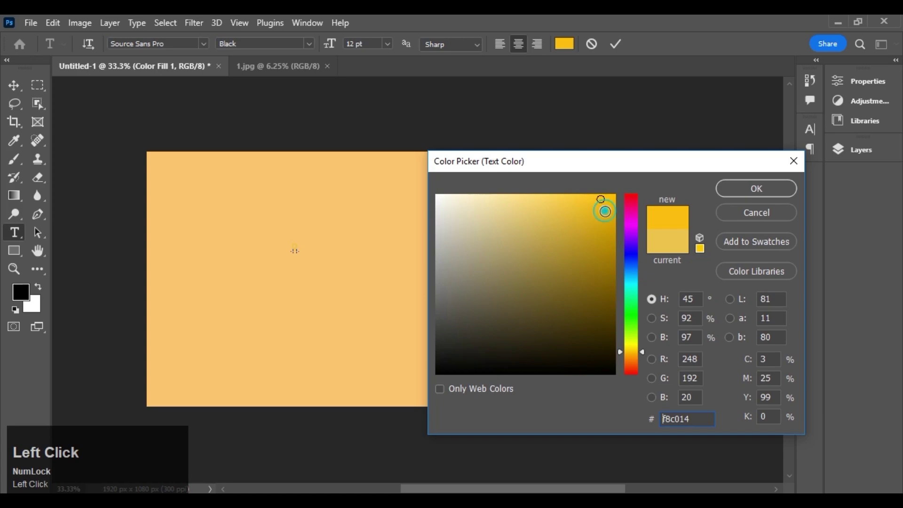
click(606, 211)
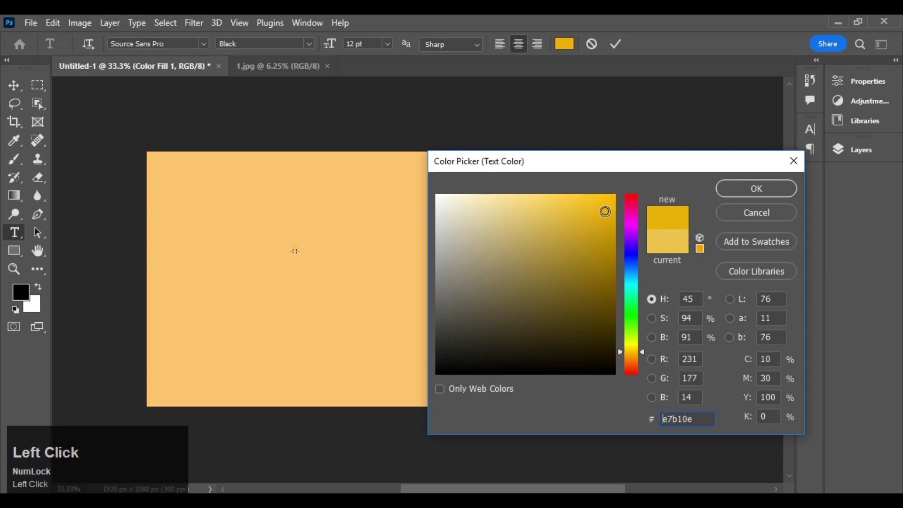
click(744, 190)
Commit the text, then scale the R to about 2097% and position it near the middle of the canvas.
key(ctrl+t)
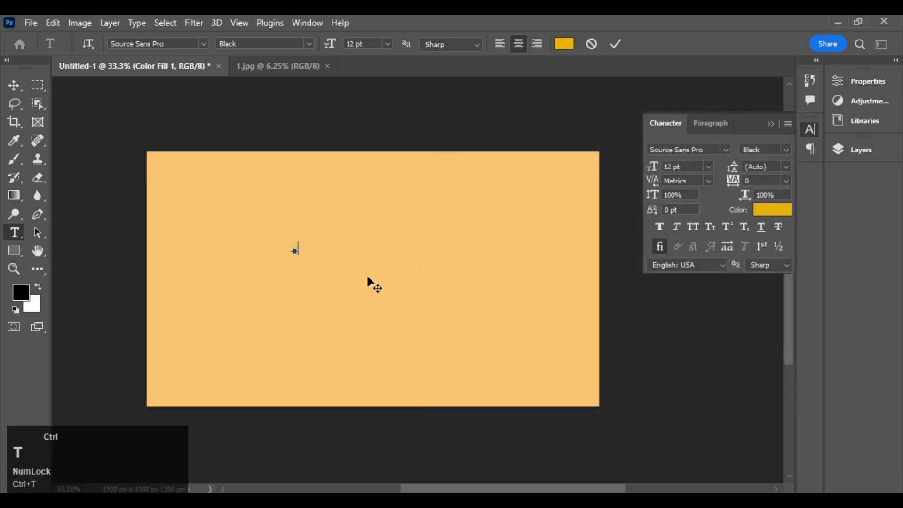
click(843, 149)
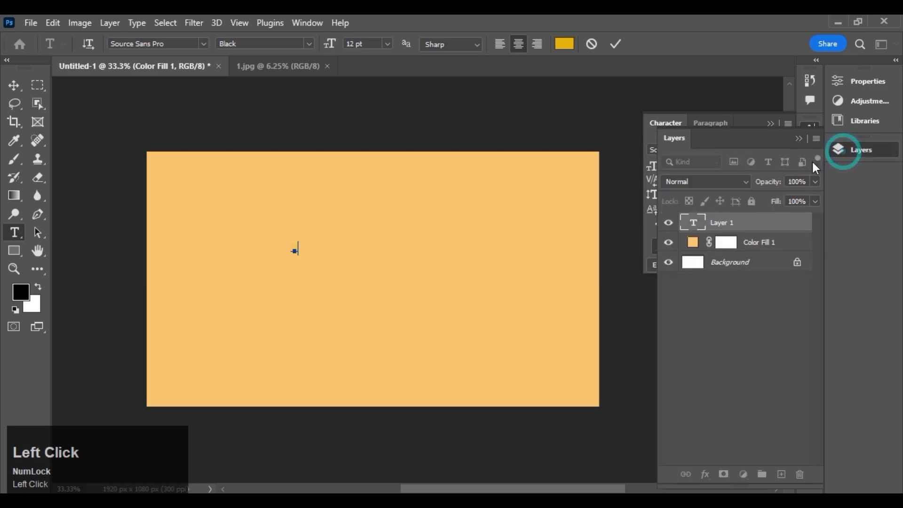
click(616, 44)
key(ctrl+t)
drag(300, 256, 382, 294)
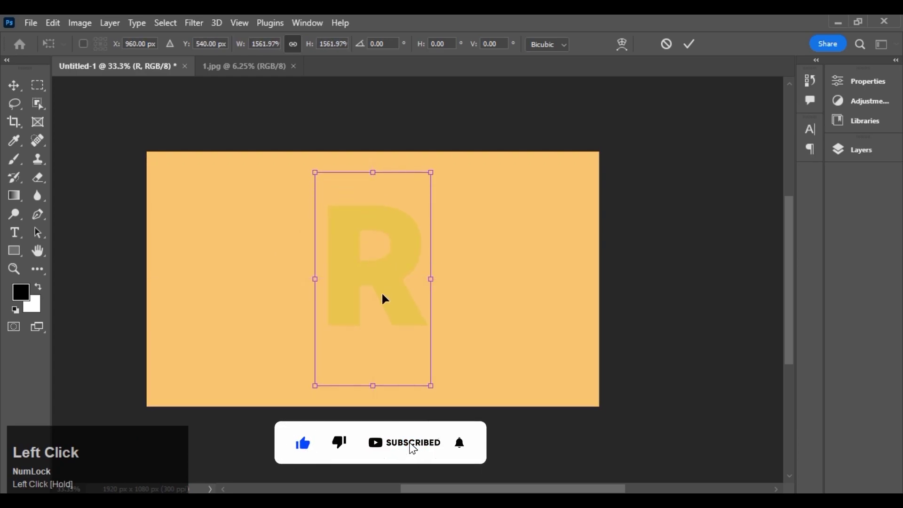
click(852, 150)
drag(431, 173, 504, 115)
drag(434, 233, 421, 294)
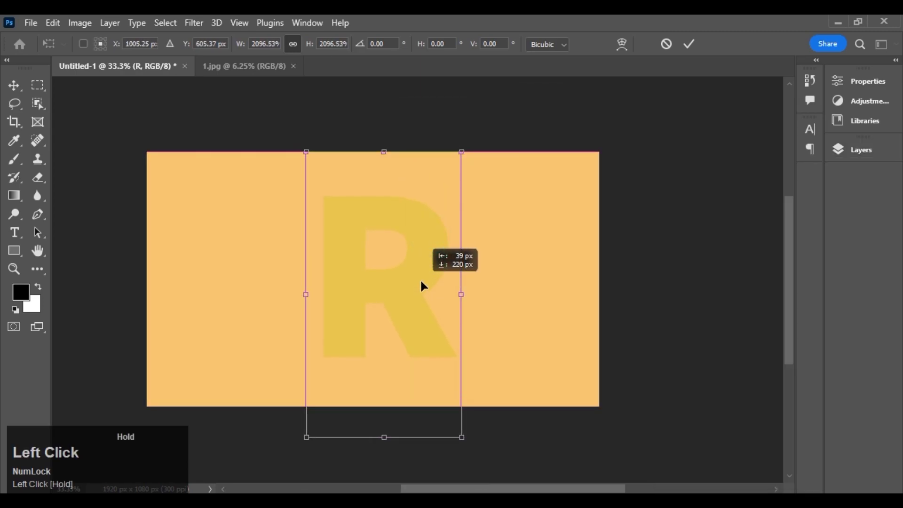
drag(420, 282, 420, 282)
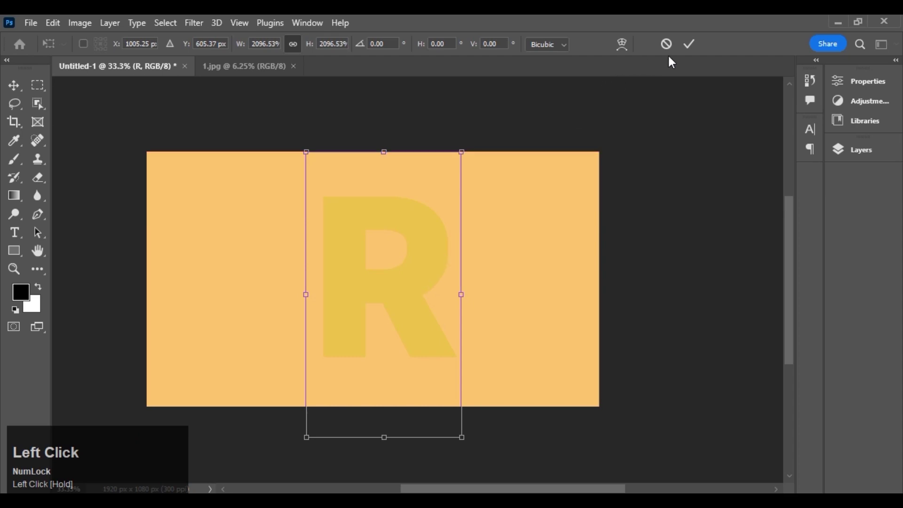
click(687, 45)
click(858, 155)
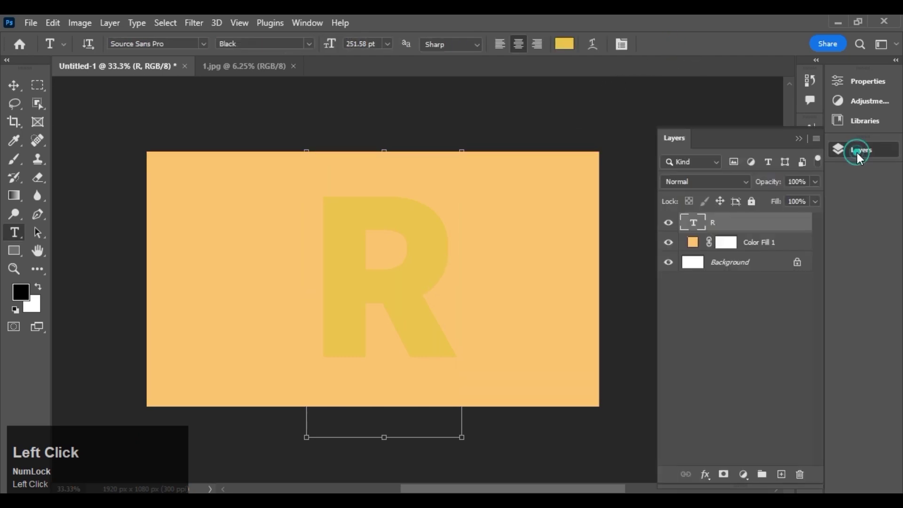
Change the R text colour to brownish orange c48014.
click(564, 45)
mouse_move(555, 208)
mouse_down()
mouse_move(594, 204)
mouse_move(594, 216)
mouse_move(606, 203)
mouse_up()
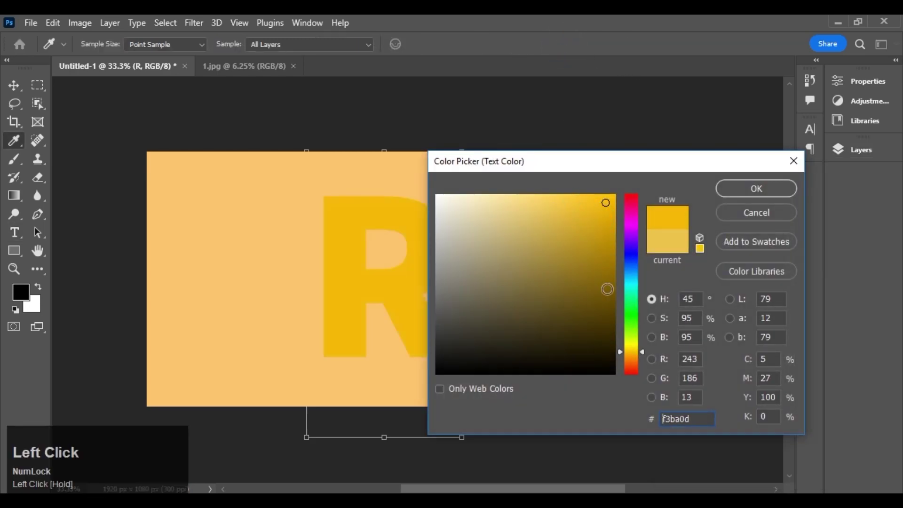
drag(643, 352, 643, 356)
click(608, 243)
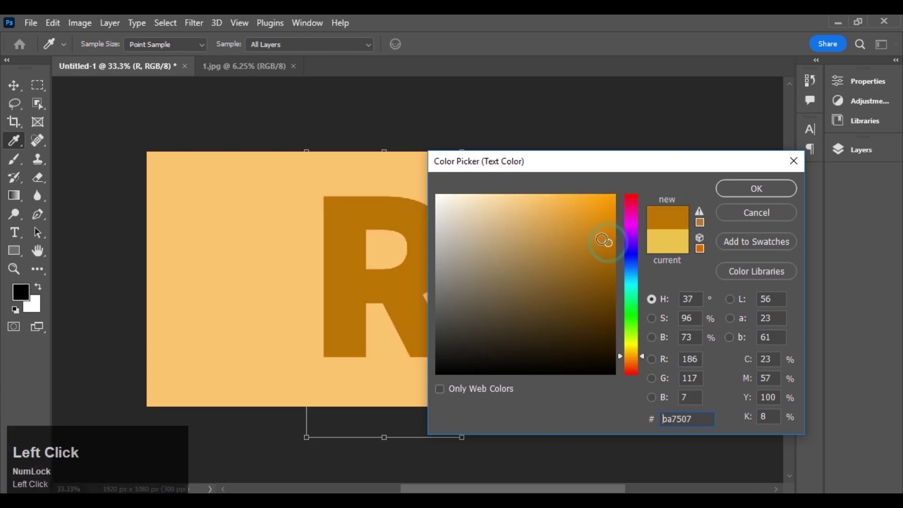
click(597, 236)
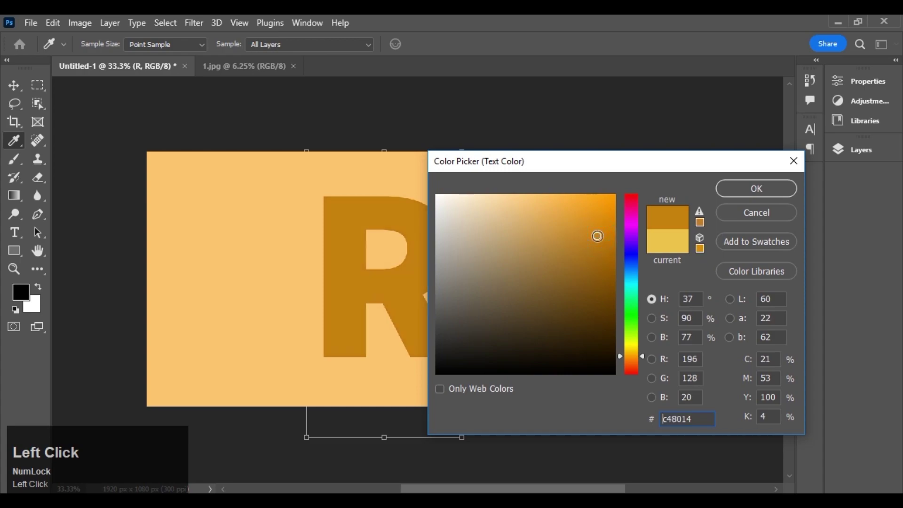
click(743, 190)
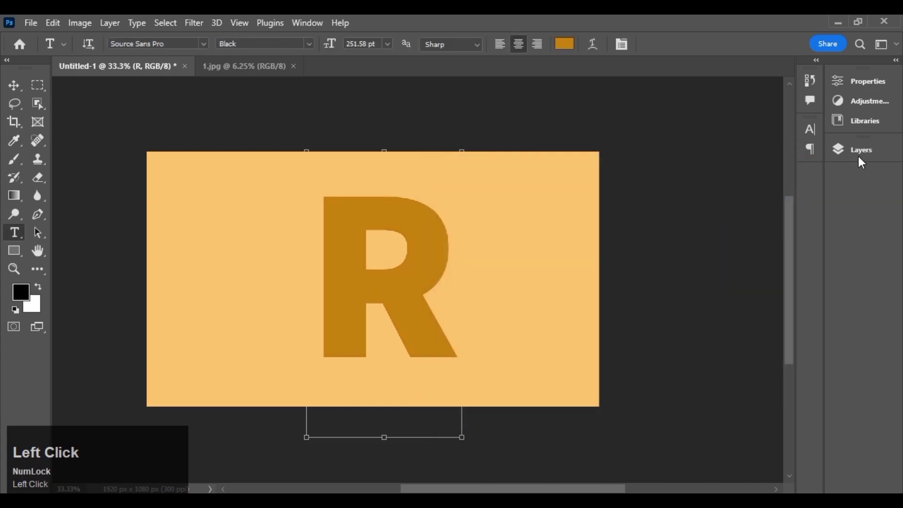
Open the R layer's blending options and enable the Stroke effect.
key(ctrl+minus)
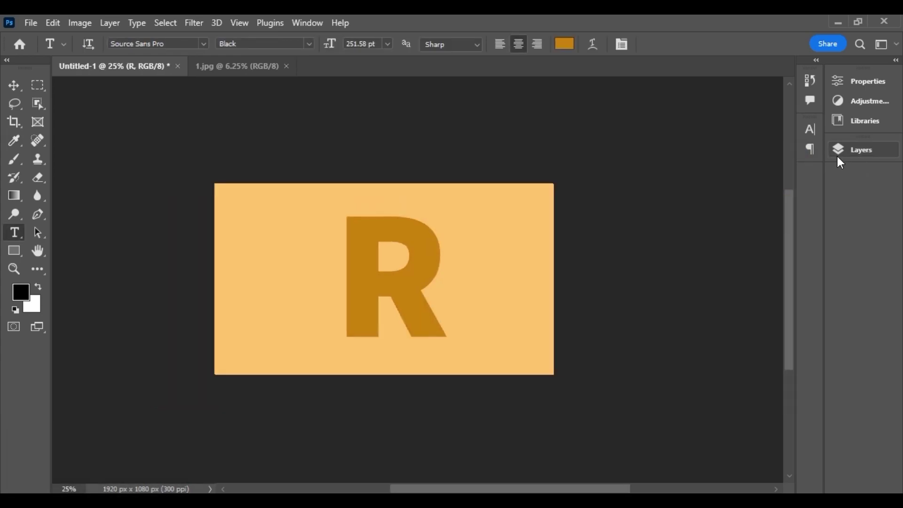
key(ctrl+plus)
click(842, 153)
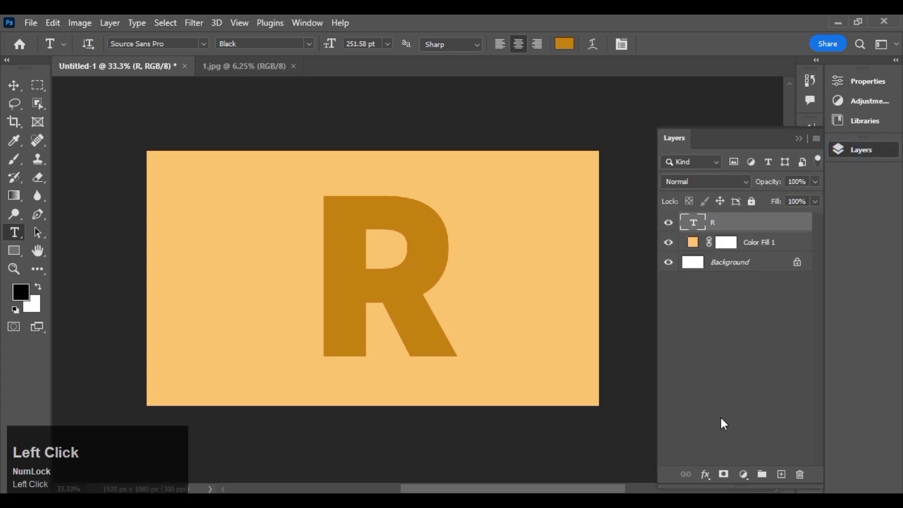
click(706, 476)
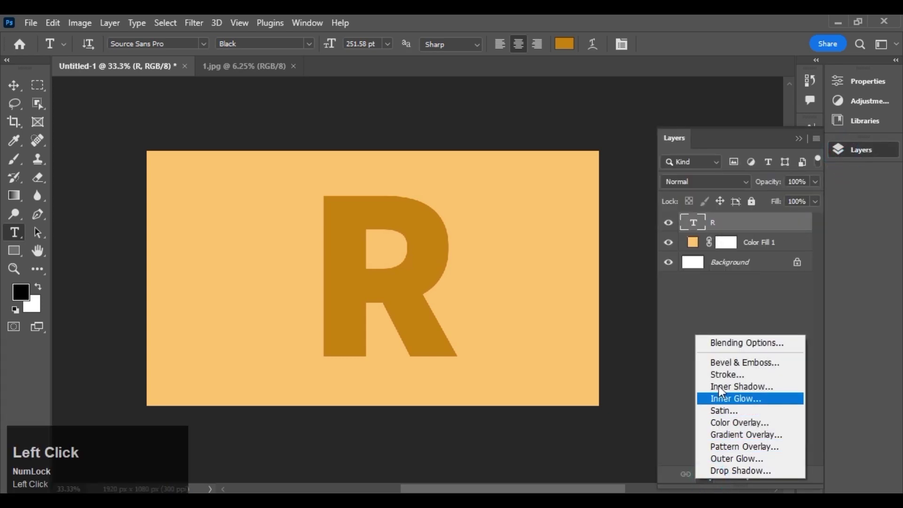
click(727, 339)
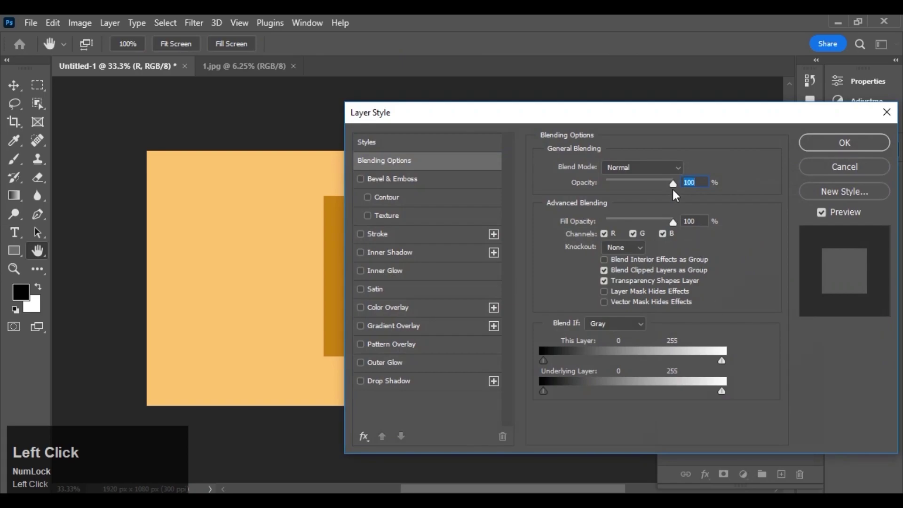
drag(641, 121, 724, 158)
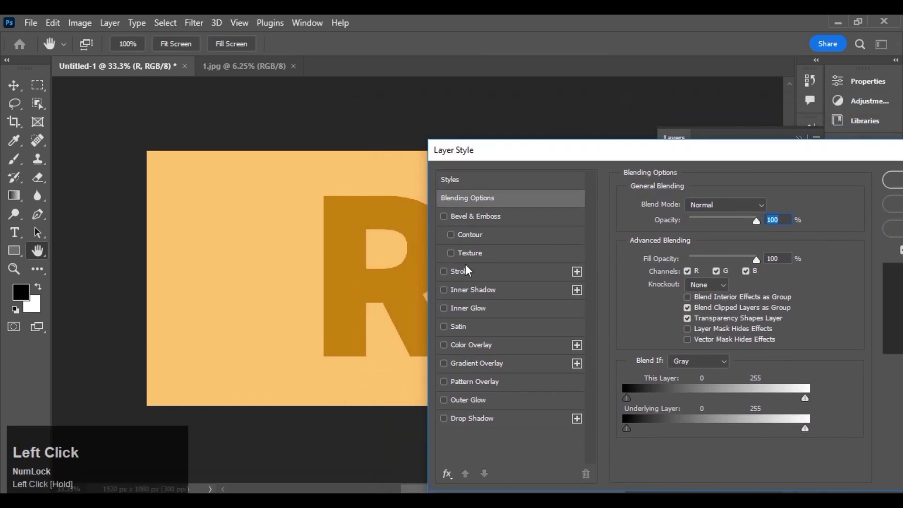
click(443, 272)
click(458, 272)
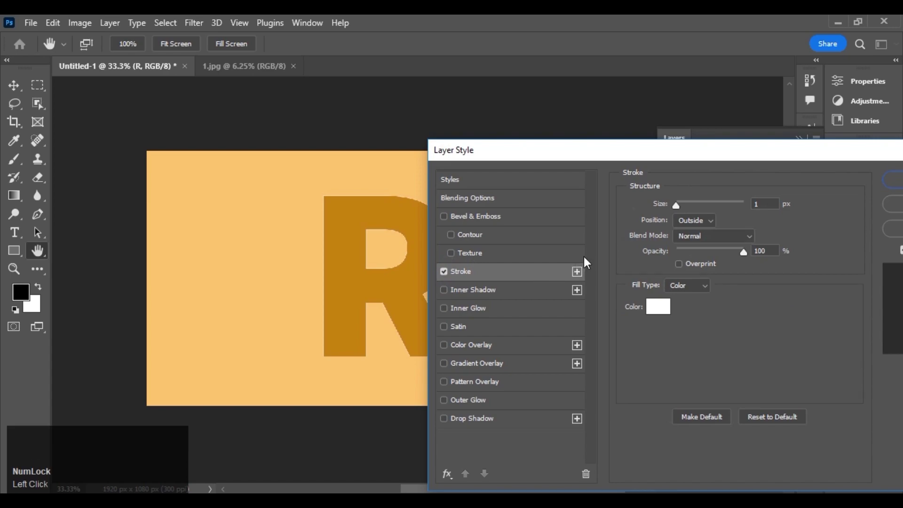
Enable Inner Shadow on the R layer with an angle of 37° and an opacity of 79%.
click(446, 289)
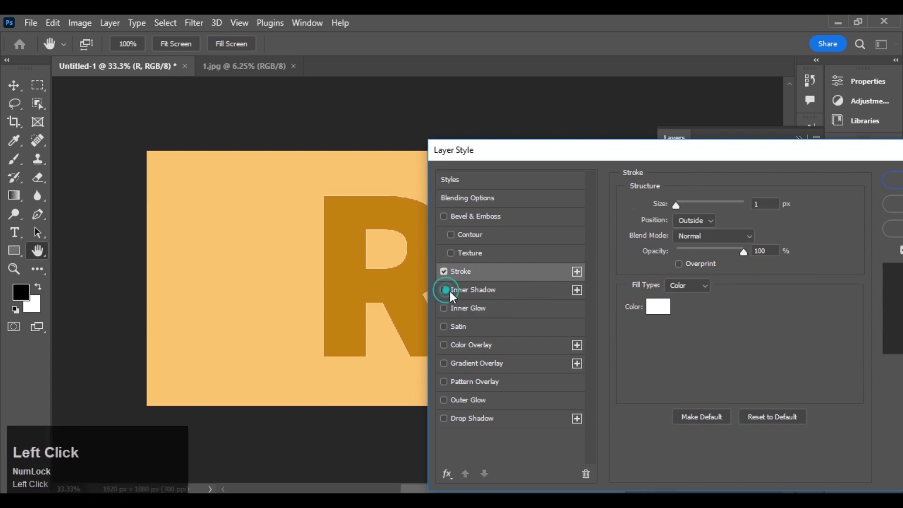
click(470, 290)
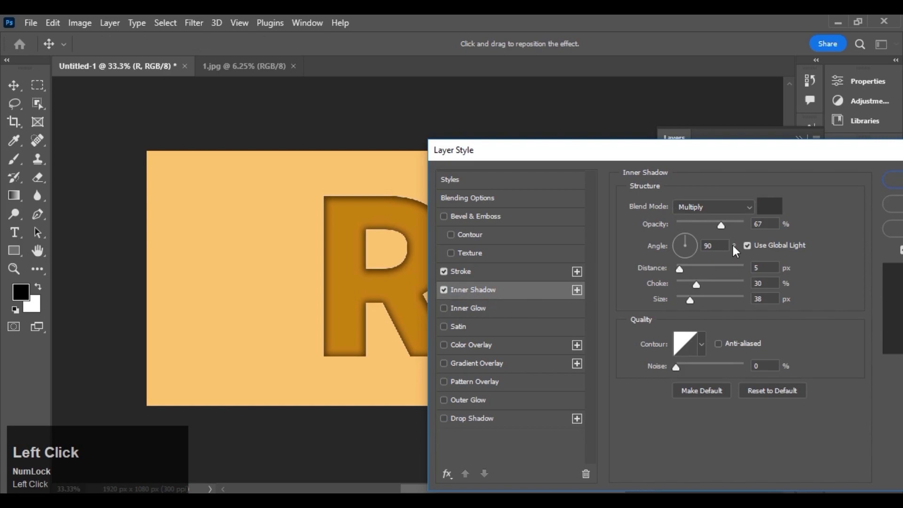
click(693, 238)
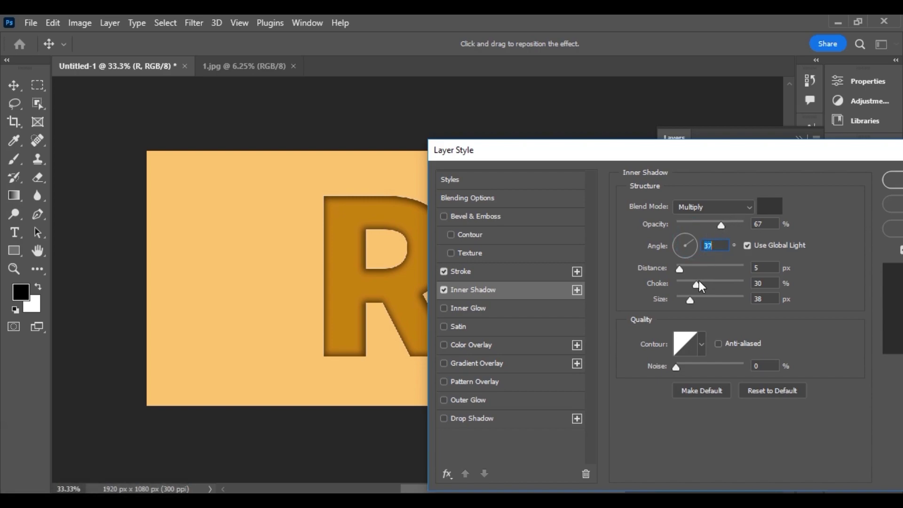
drag(718, 225, 722, 230)
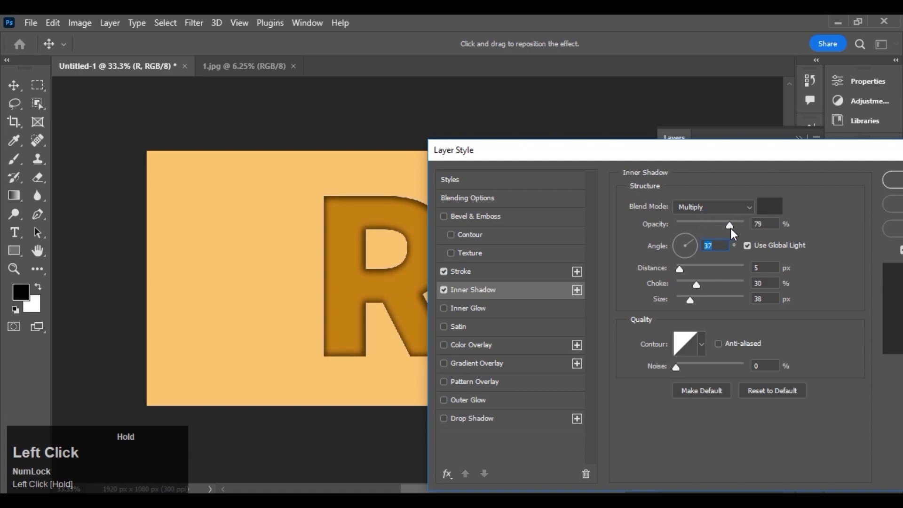
drag(729, 228, 730, 228)
Set the inner shadow's blend mode to Normal and its colour to dark grey 4e4d4d.
click(731, 208)
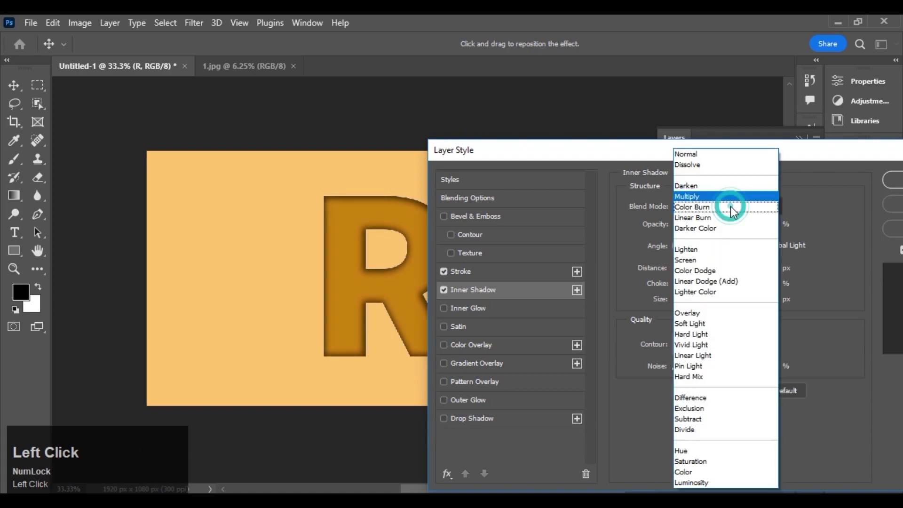
click(699, 159)
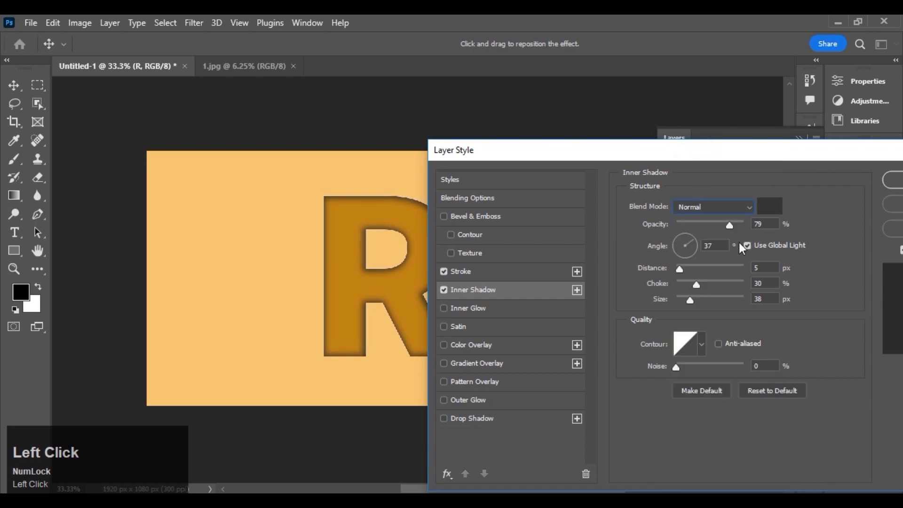
click(769, 206)
click(441, 369)
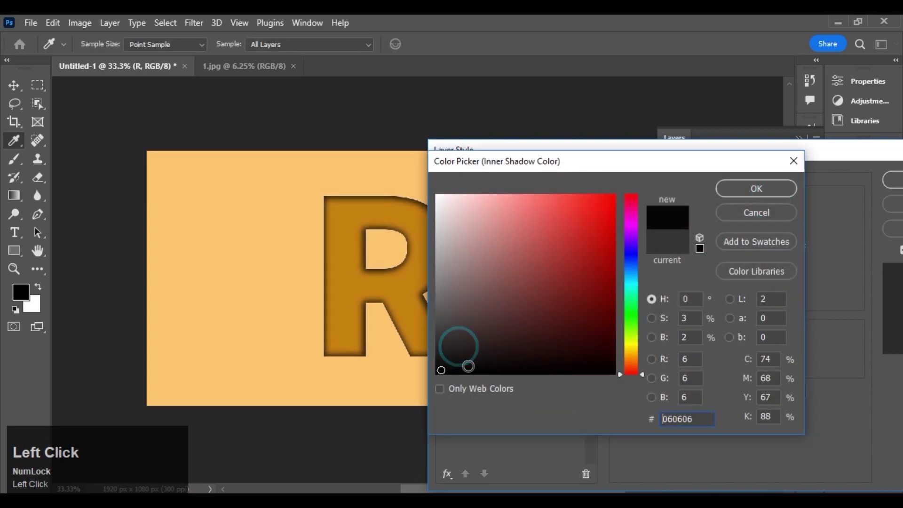
drag(444, 360, 436, 319)
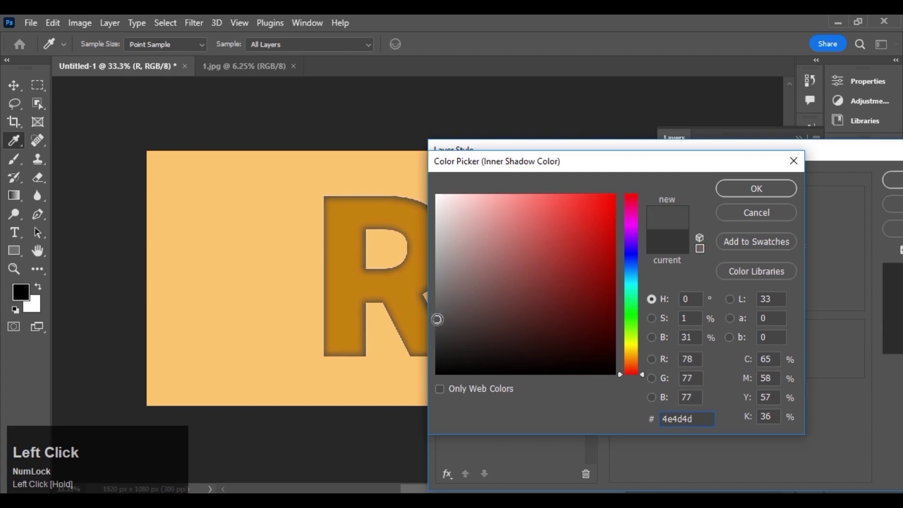
click(752, 187)
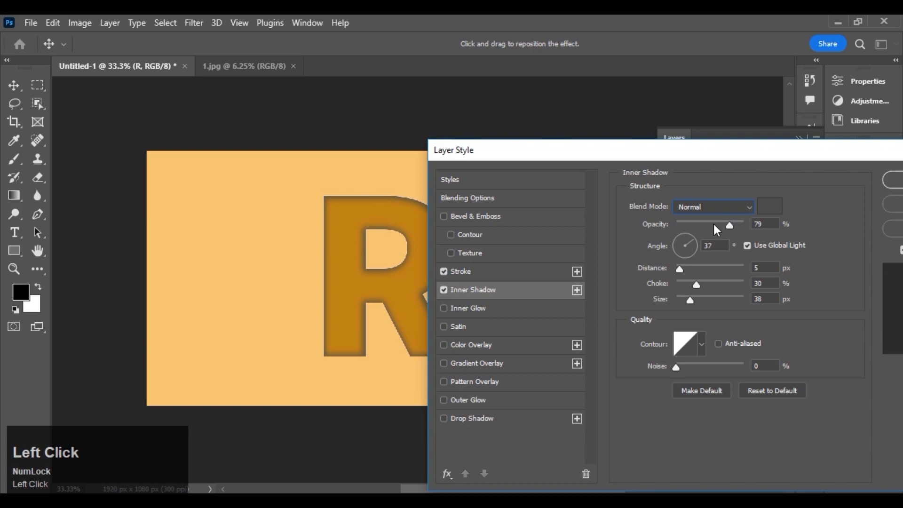
Set the inner shadow's opacity to 96%, distance to 15 px and choke to 31%.
drag(742, 226, 742, 227)
drag(680, 273, 689, 280)
click(688, 276)
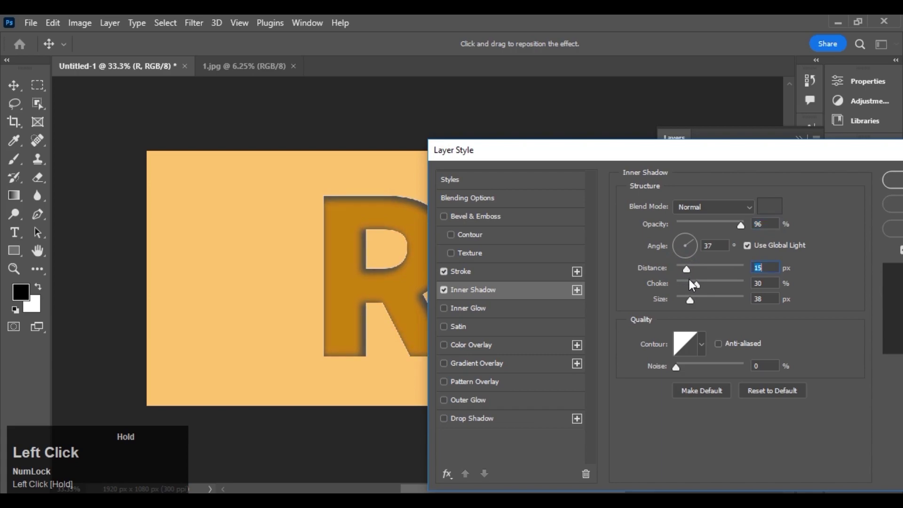
drag(696, 285, 698, 284)
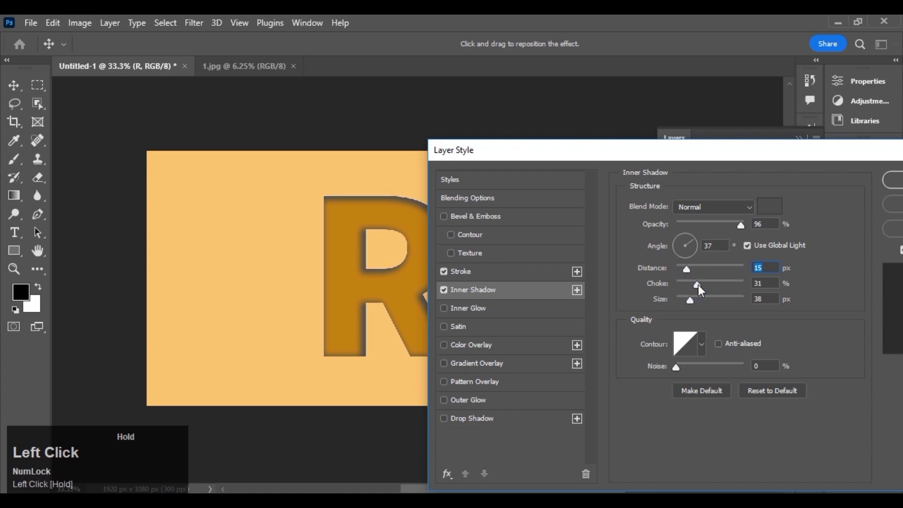
Apply the layer style settings to the letter R.
click(897, 187)
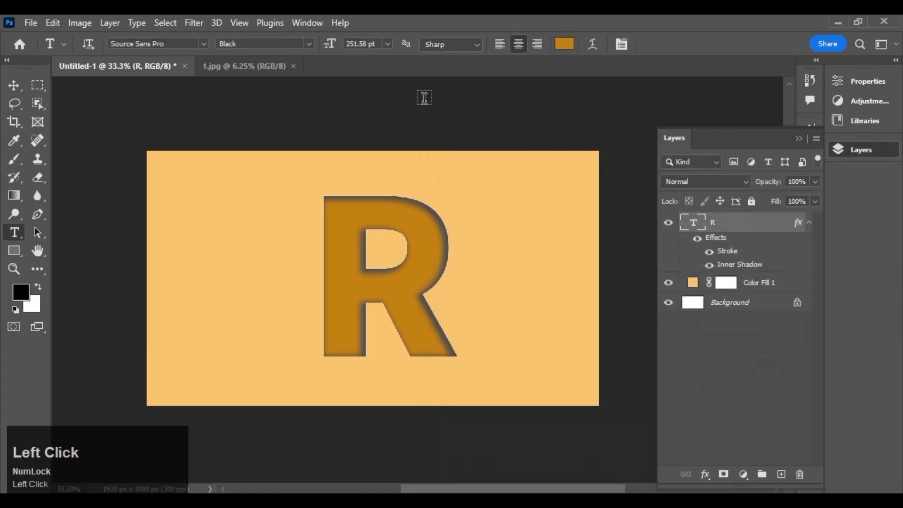
Select the subject in 1.jpg and add a layer mask that hides everything around the woman.
click(259, 75)
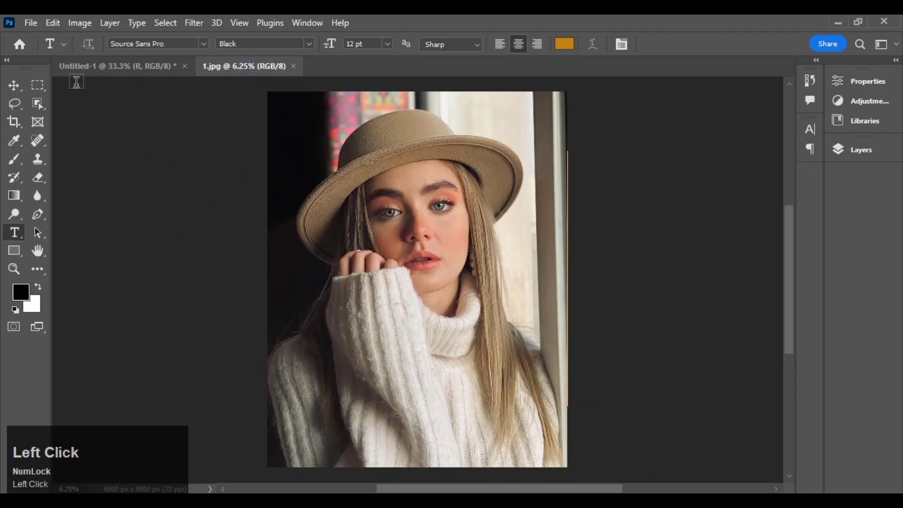
click(174, 22)
click(205, 187)
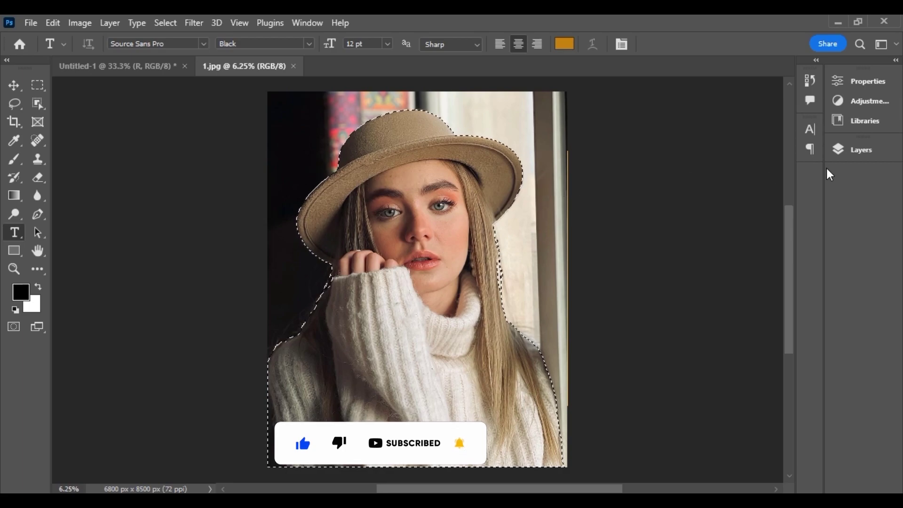
click(845, 146)
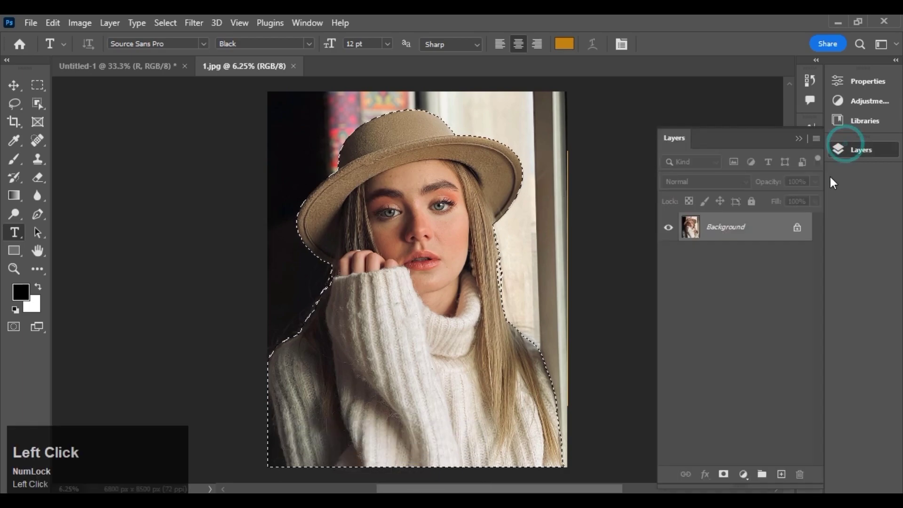
click(724, 475)
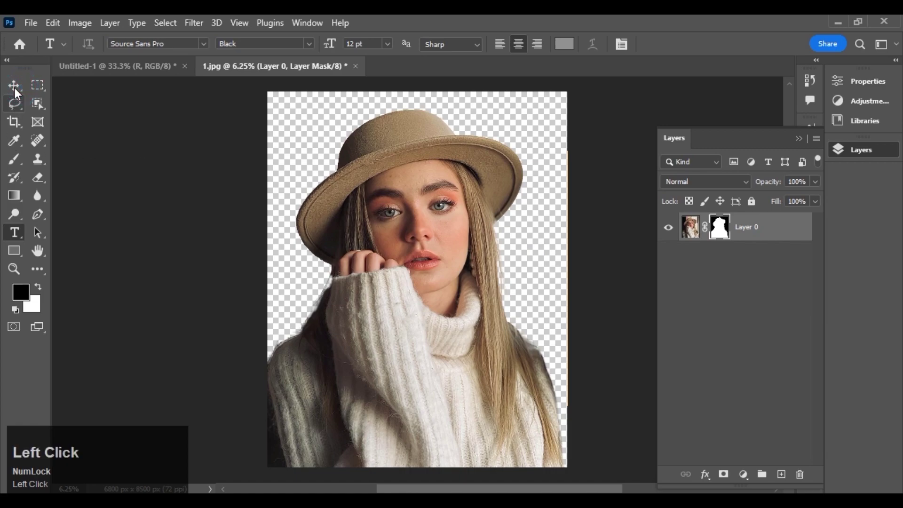
Move the masked woman from 1.jpg into the Untitled-1 document with the Move tool.
click(14, 88)
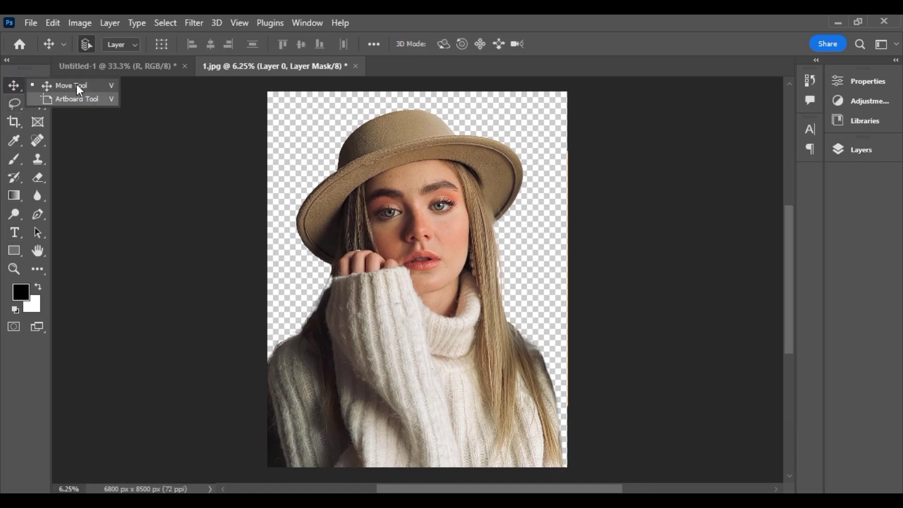
click(75, 84)
drag(403, 308, 321, 206)
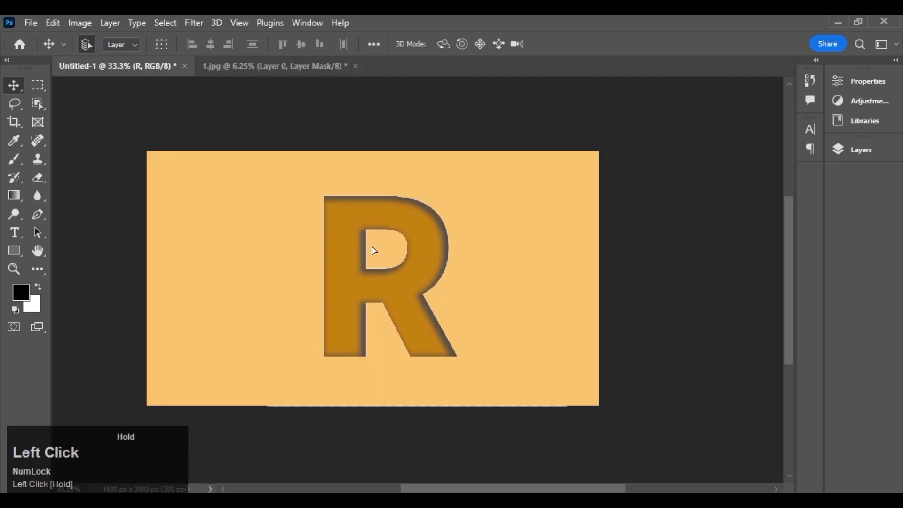
drag(374, 250, 372, 246)
Scale the oversized photo of the woman down to about the height of the canvas.
key(ctrl+minus)
key(ctrl+minus)
key(ctrl+minus)
key(ctrl+minus)
key(ctrl+minus)
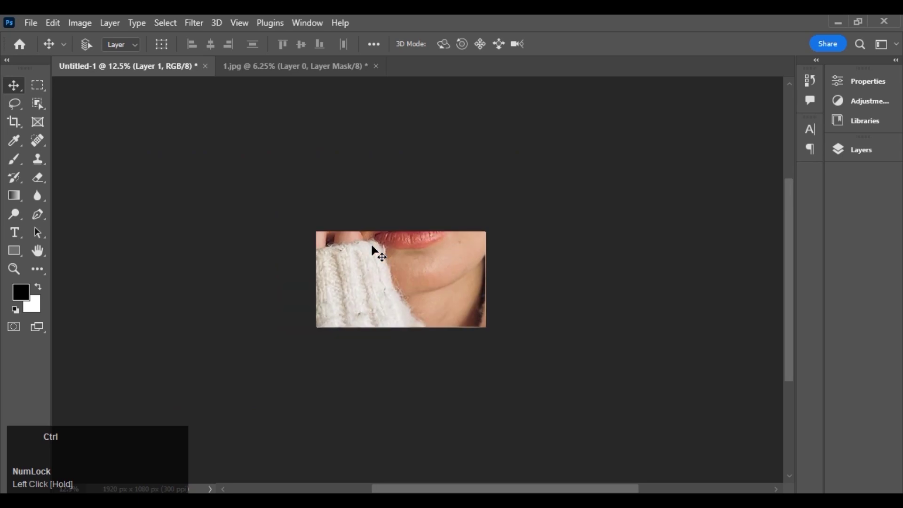
key(ctrl+t)
key(ctrl+minus)
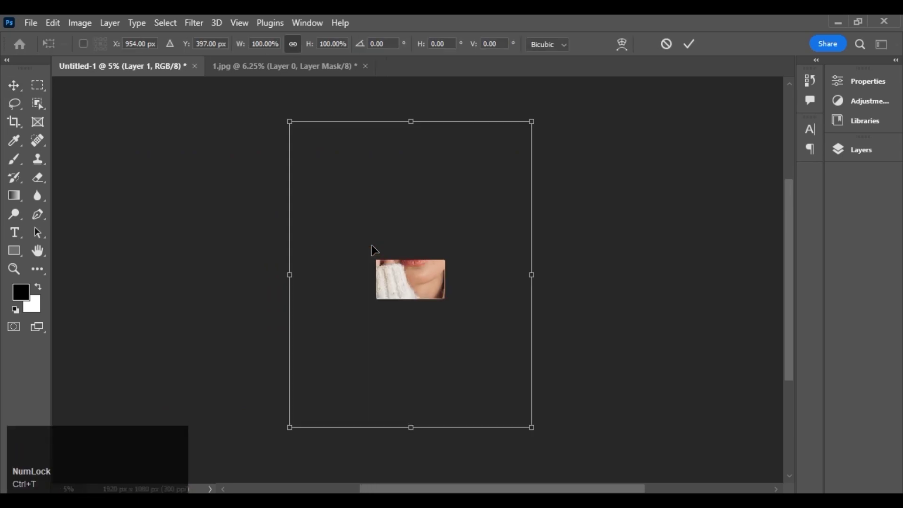
drag(532, 122, 419, 287)
click(690, 44)
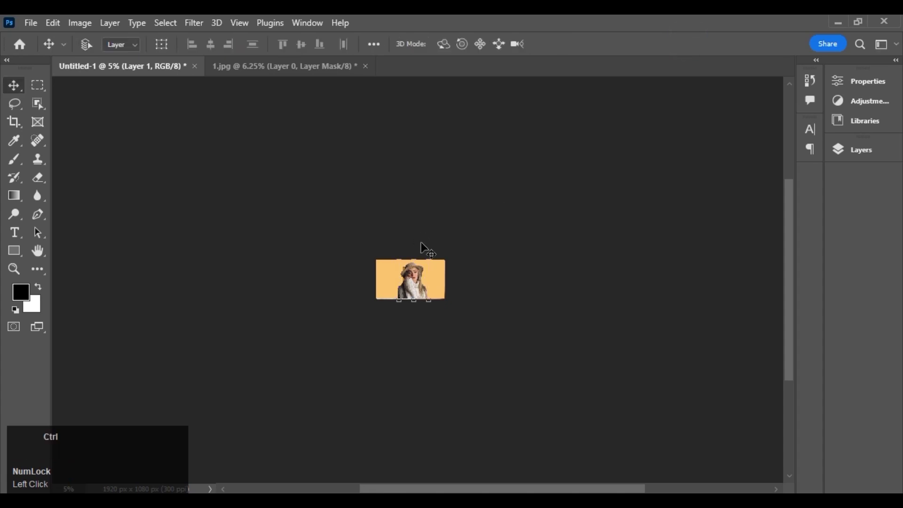
Scale the woman down to 57.58% over the lower part of the R and lower Layer 1's opacity to 52%.
key(ctrl+plus)
key(ctrl+plus)
key(ctrl+plus)
key(ctrl+plus)
key(ctrl+plus)
key(ctrl+plus)
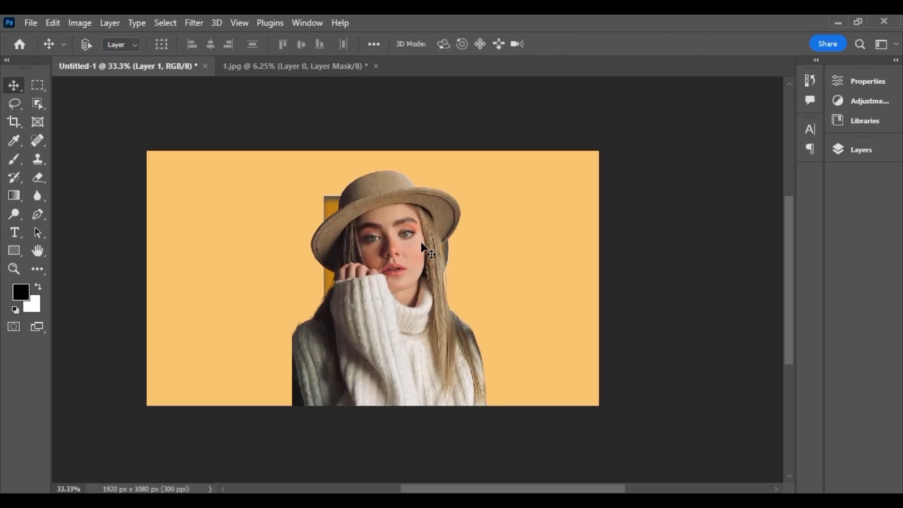
key(ctrl+t)
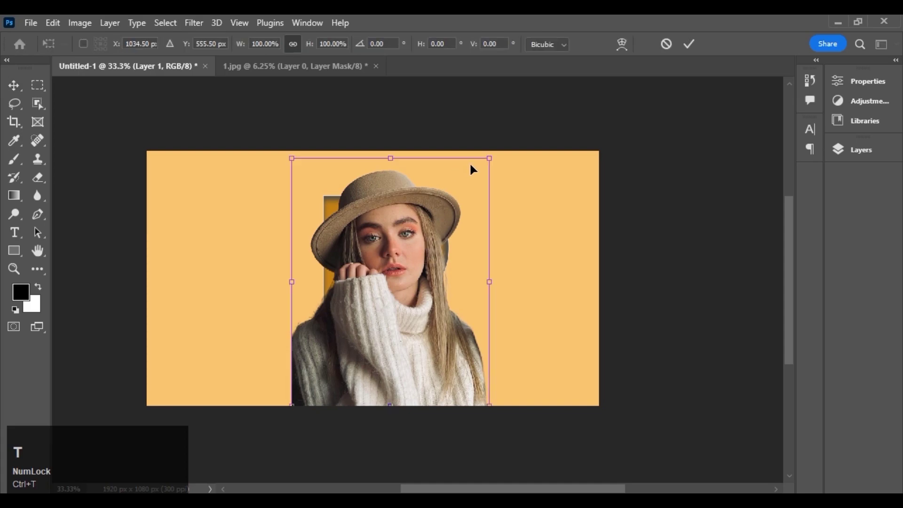
drag(489, 159, 372, 304)
click(843, 148)
click(815, 182)
drag(805, 199, 783, 201)
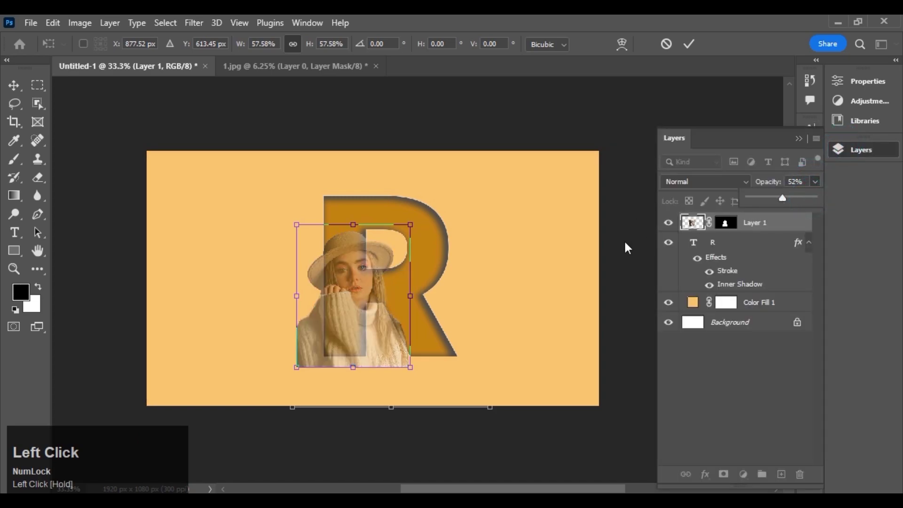
Reduce the woman's scale to 53.37%, align her bottom edge with the base of the R and commit the transform.
drag(411, 369, 402, 362)
drag(358, 296, 365, 296)
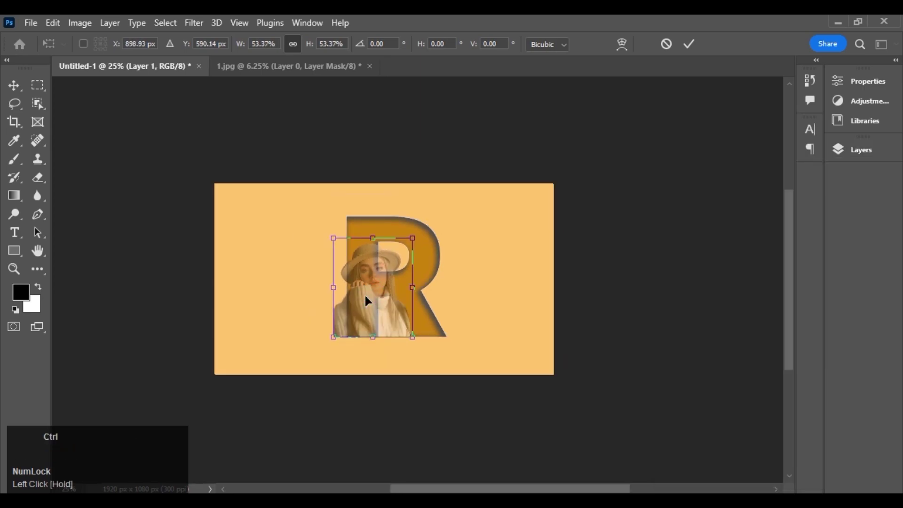
key(ctrl+plus)
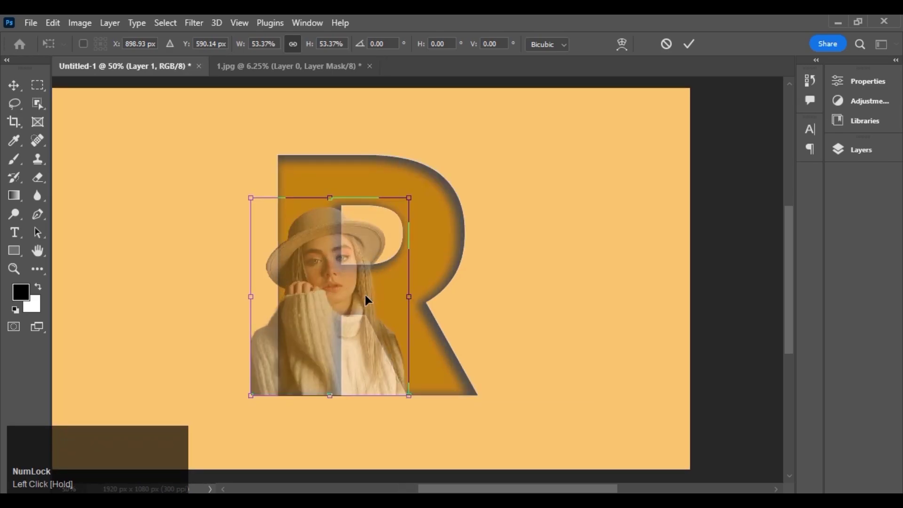
click(689, 44)
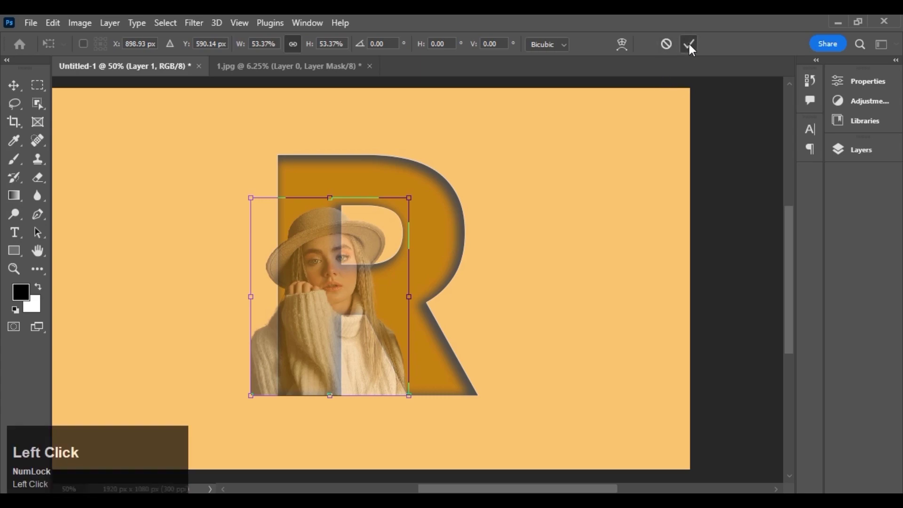
Set Layer 1's opacity to 100%.
click(870, 145)
click(817, 185)
drag(784, 199, 837, 208)
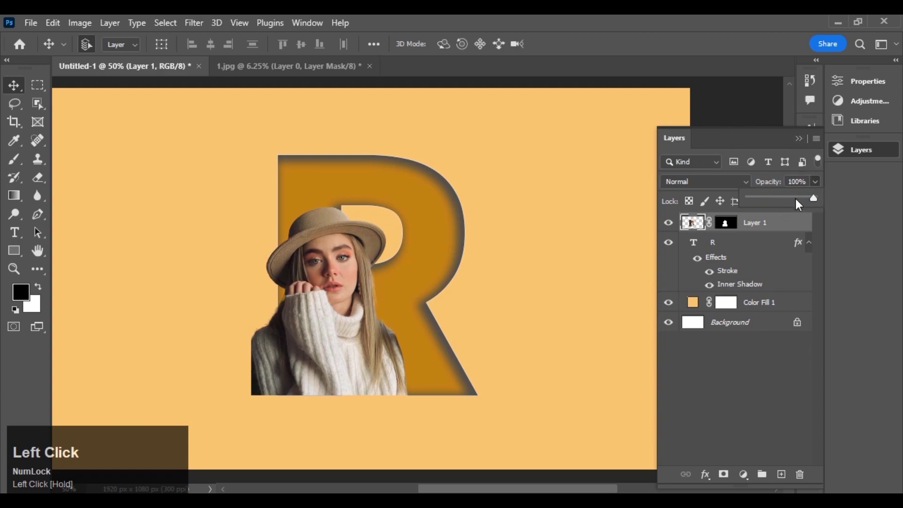
click(789, 228)
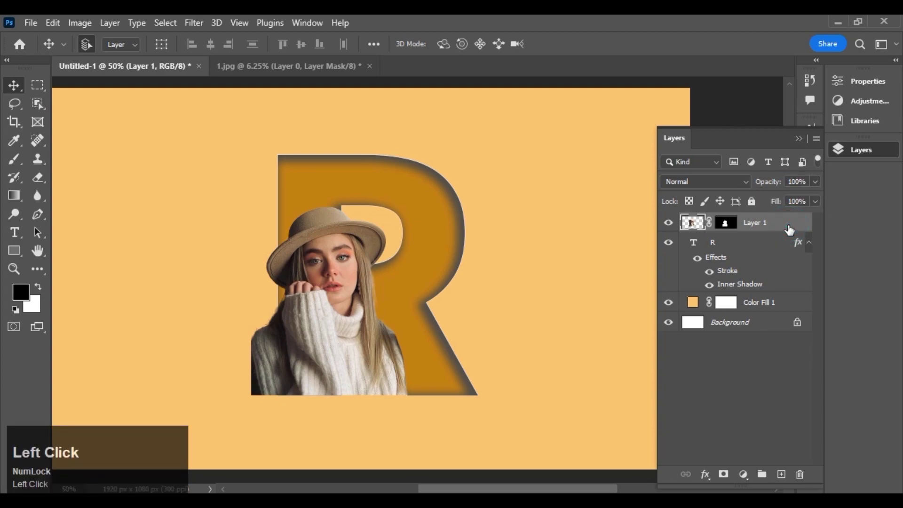
Convert Layer 1 to a smart object and clip it to the R text layer.
right_click(779, 222)
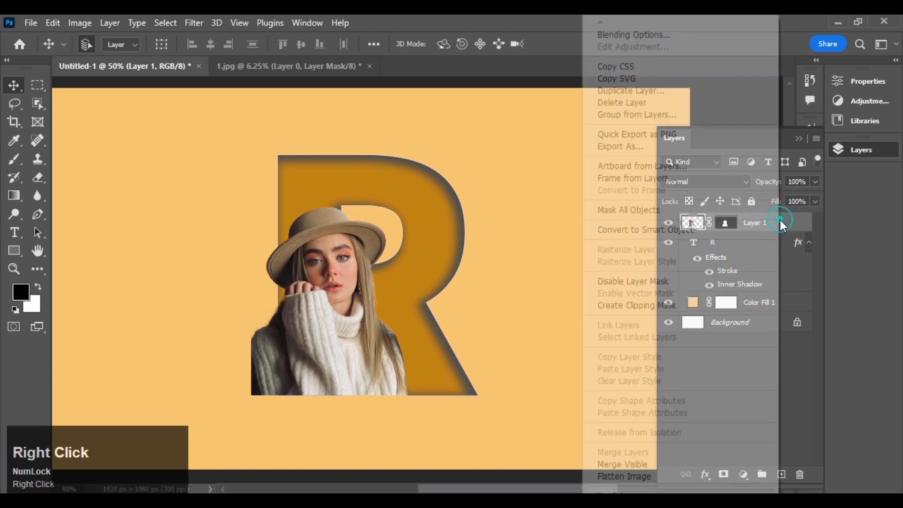
click(709, 230)
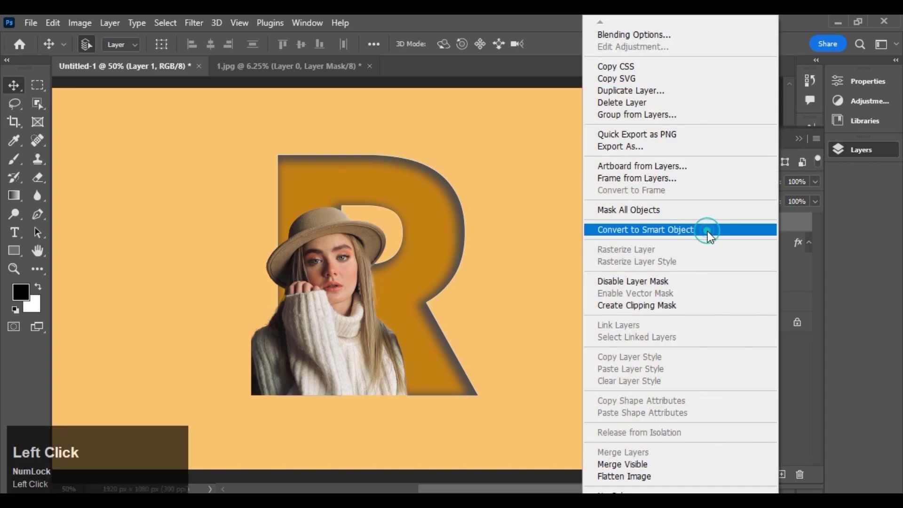
right_click(758, 225)
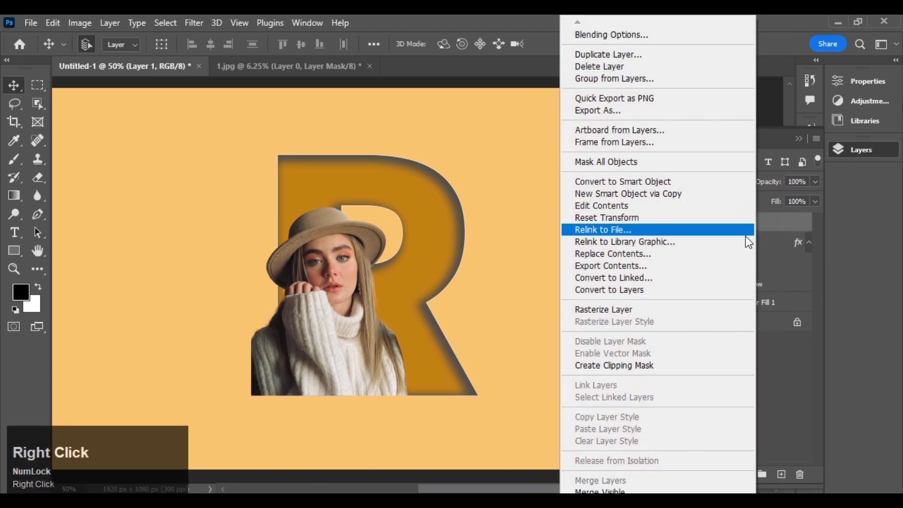
click(658, 364)
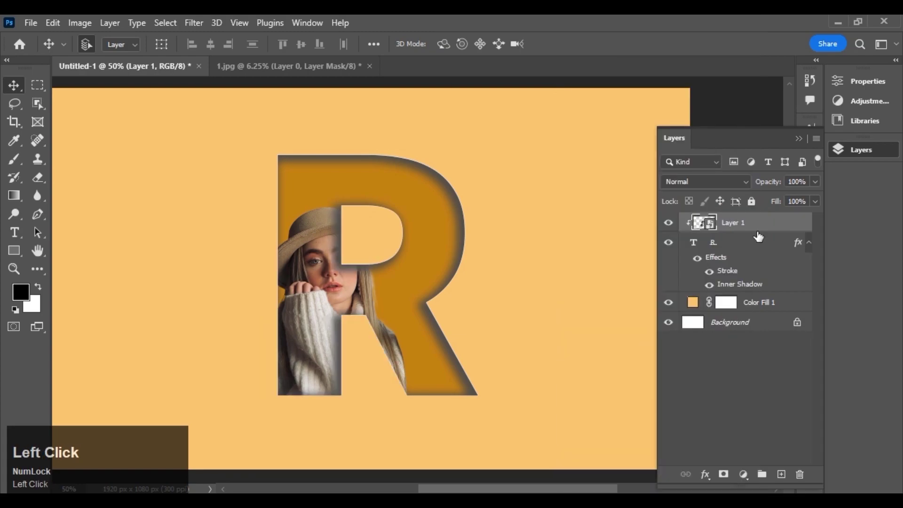
Duplicate Layer 1 and add a layer mask to the copy.
key(ctrl+z)
key(ctrl+j)
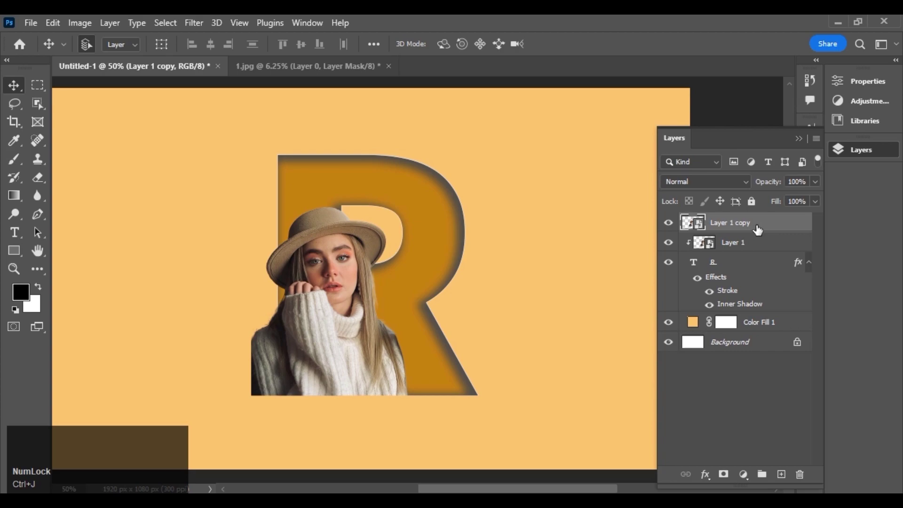
click(724, 475)
Load the R's outline as a selection and invert it to cover the area outside the letter.
right_click(694, 266)
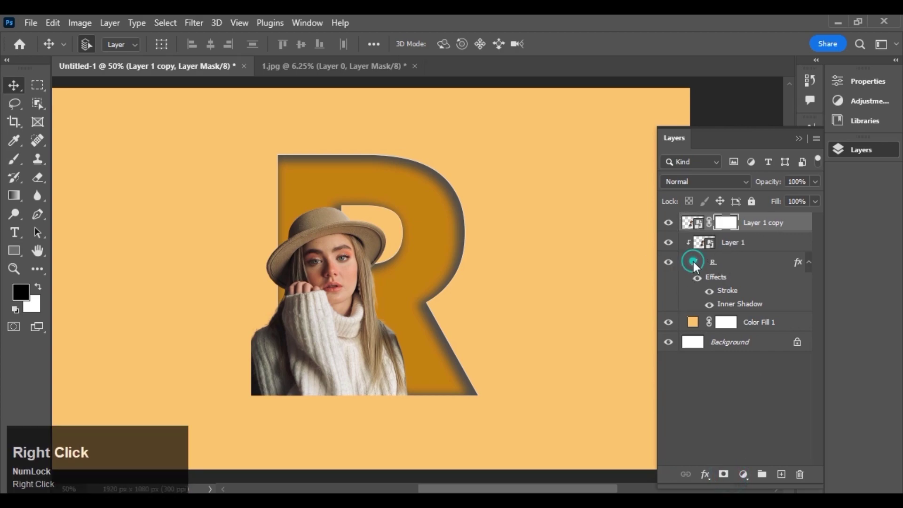
click(726, 255)
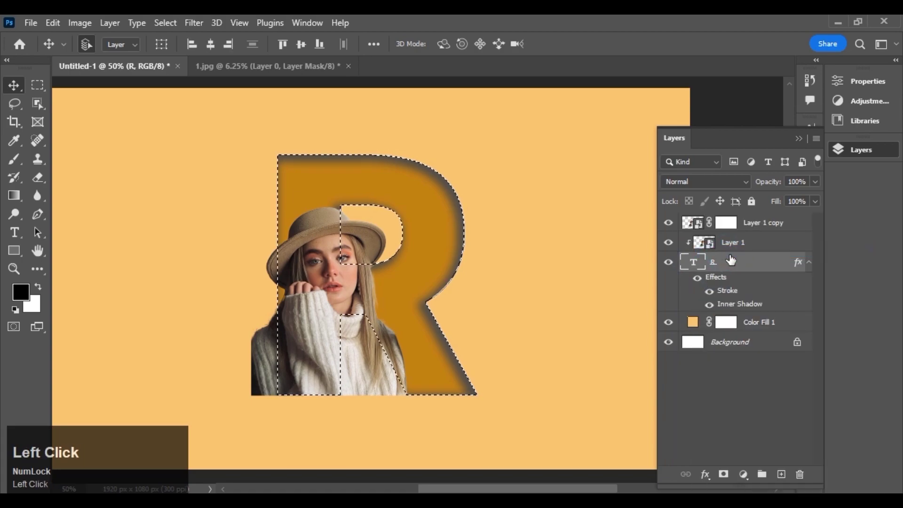
click(165, 22)
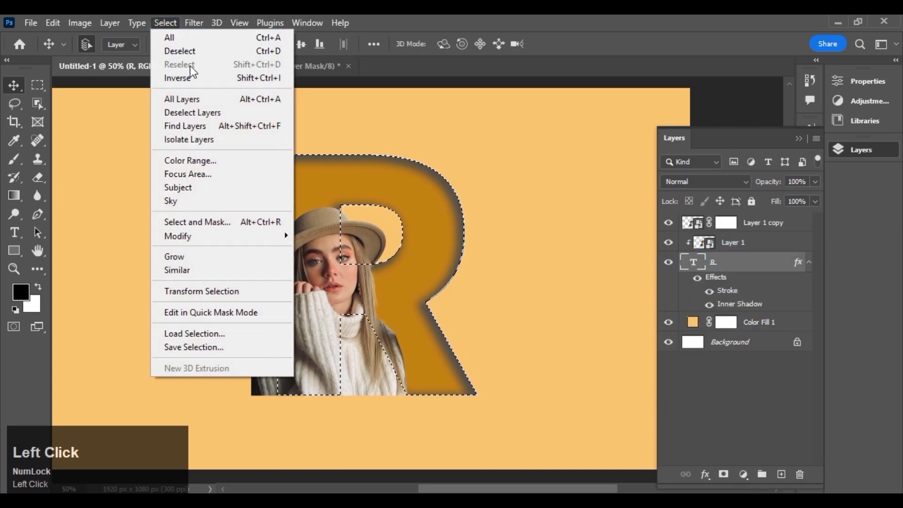
click(195, 76)
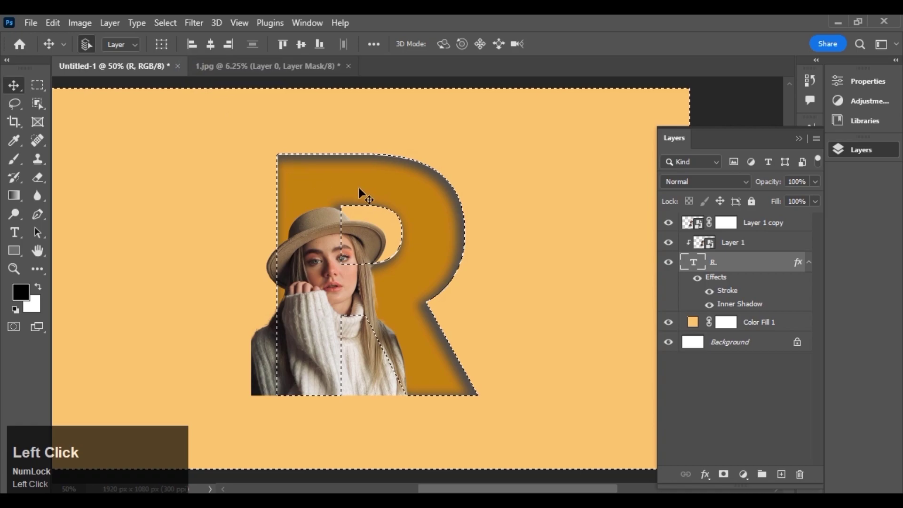
Brush black on the Layer 1 copy mask to hide the woman beyond the R's outer left edge and between its legs.
drag(19, 156, 71, 164)
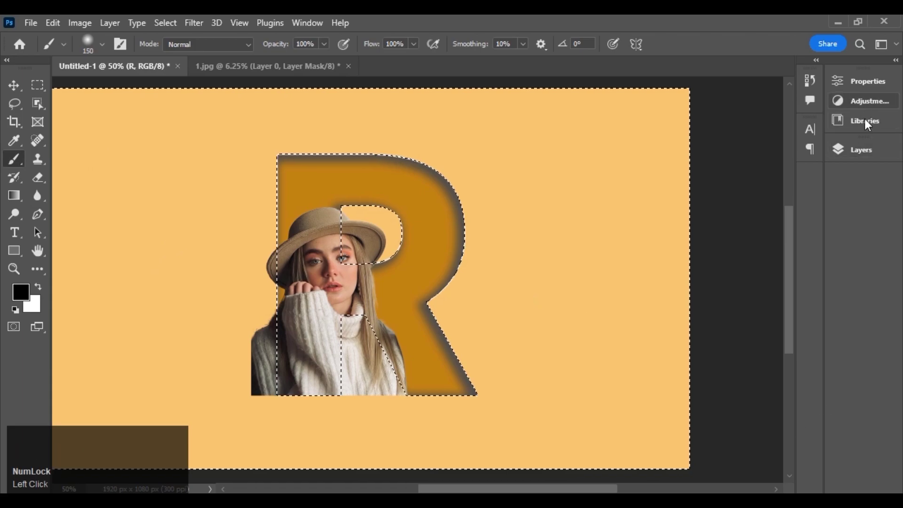
click(862, 149)
click(724, 224)
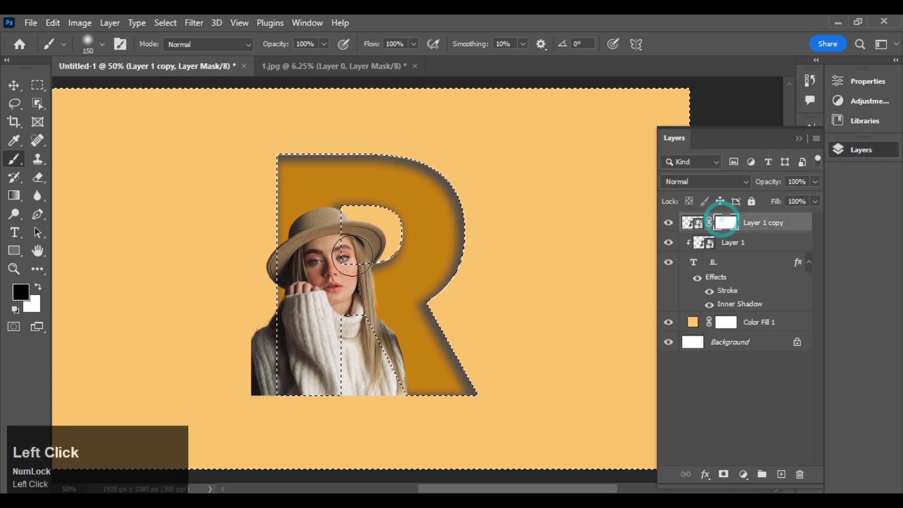
key(ctrl+shift+d)
mouse_move(256, 408)
mouse_down()
mouse_move(256, 278)
mouse_move(256, 373)
mouse_move(265, 267)
mouse_up()
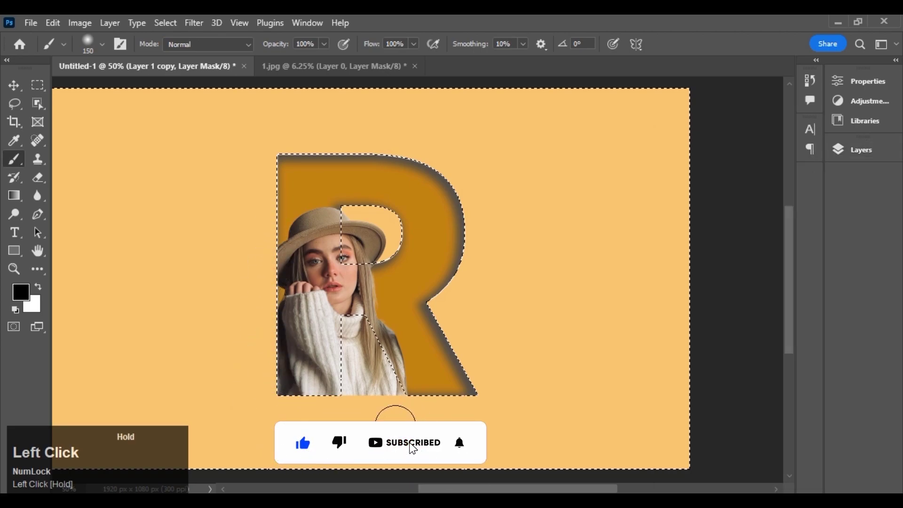
mouse_move(355, 391)
mouse_down()
mouse_move(394, 412)
mouse_move(383, 385)
mouse_move(406, 427)
mouse_move(376, 369)
mouse_move(404, 404)
mouse_move(375, 369)
mouse_move(391, 394)
mouse_move(337, 348)
mouse_move(338, 407)
mouse_move(338, 331)
mouse_move(338, 350)
mouse_move(342, 335)
mouse_move(377, 353)
mouse_move(360, 329)
mouse_move(369, 371)
mouse_up()
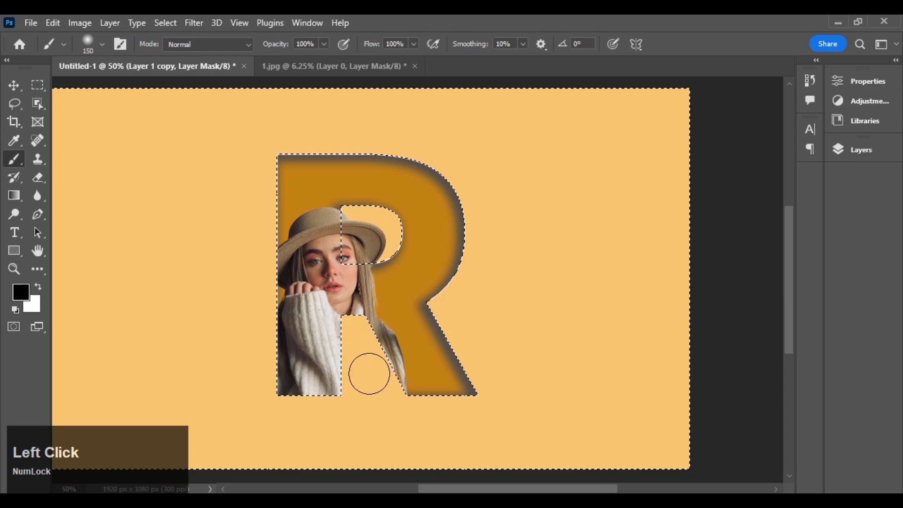
Clear the selection around the letter R.
click(848, 149)
key(ctrl+f)
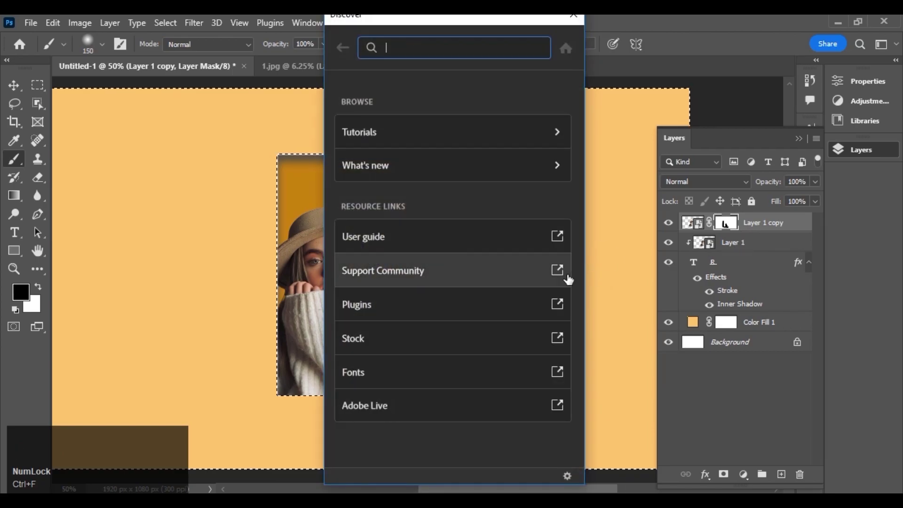
click(574, 16)
key(ctrl+d)
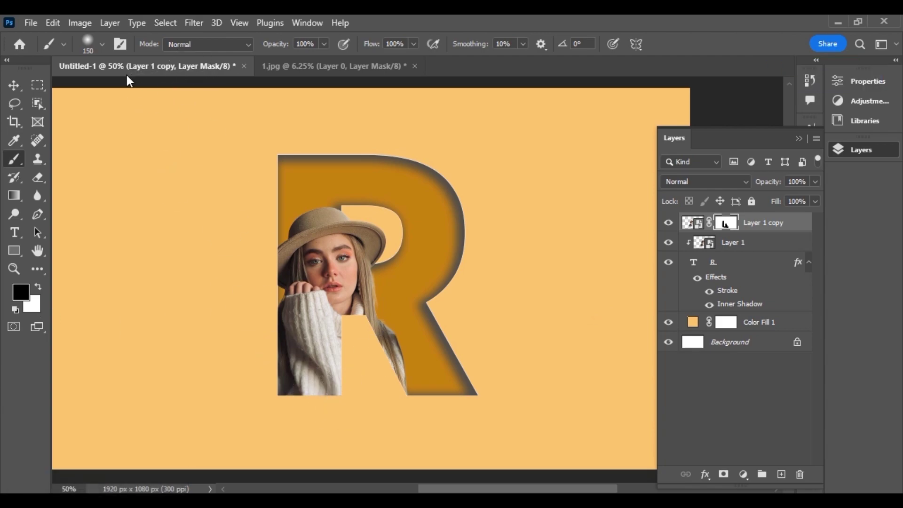
Paint black on the Layer 1 copy mask with a soft brush, reduced from 150 to 90 px, along the R's inner leg edges and outer left edge.
click(91, 46)
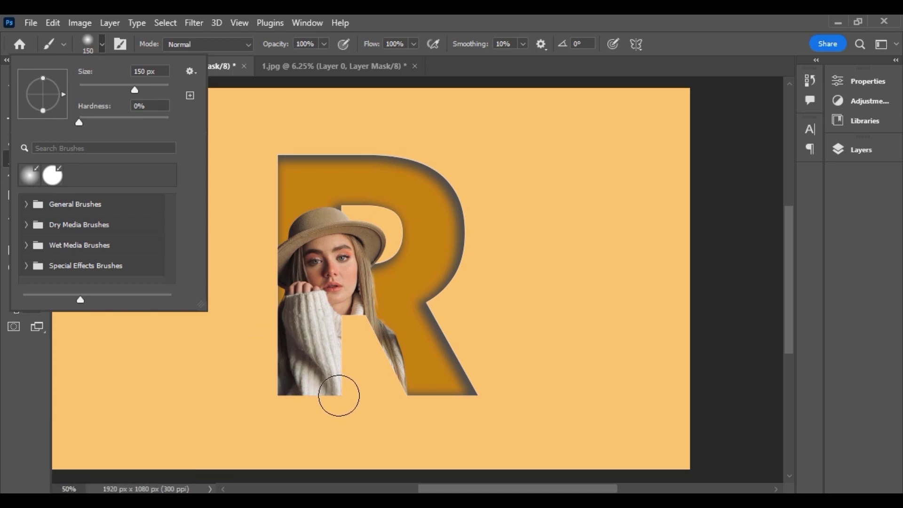
drag(339, 403, 340, 313)
key(bracketleft)
key(bracketleft)
key(bracketleft)
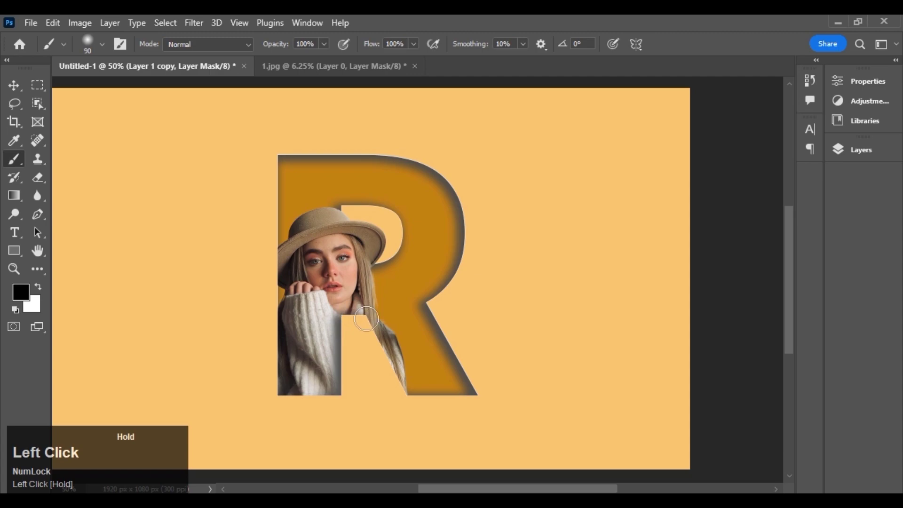
drag(394, 377, 410, 400)
mouse_move(365, 321)
mouse_down()
mouse_move(341, 398)
mouse_move(276, 394)
mouse_move(276, 250)
mouse_up()
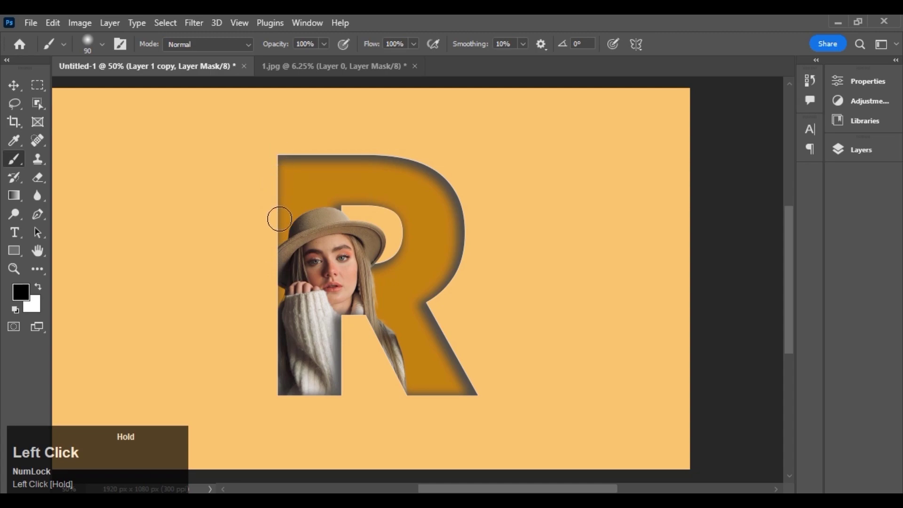
drag(282, 164, 276, 313)
key(ctrl+minus)
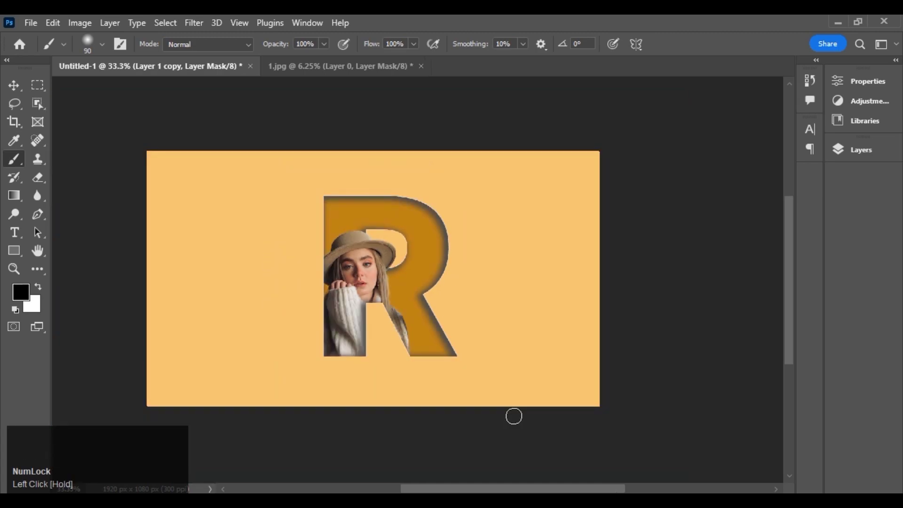
Recolor the letter R to a lighter orange, e7a134, and commit the text edit.
click(846, 151)
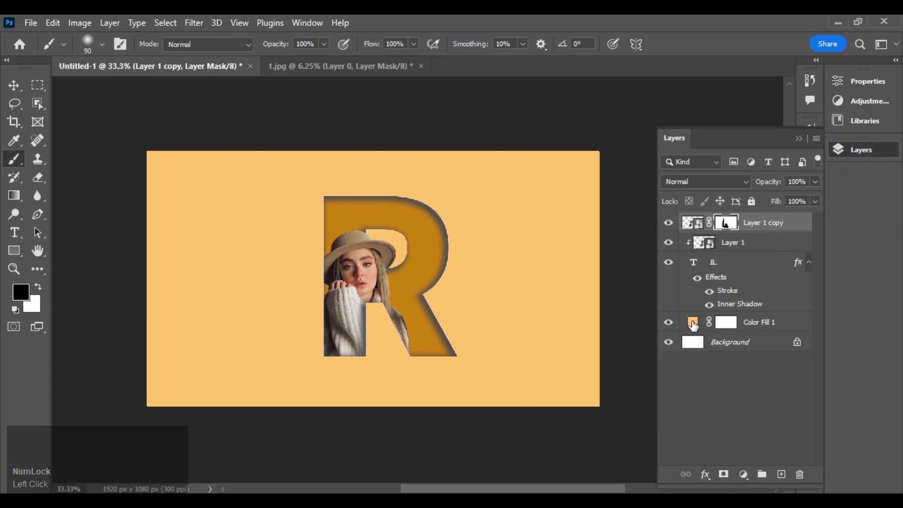
click(695, 266)
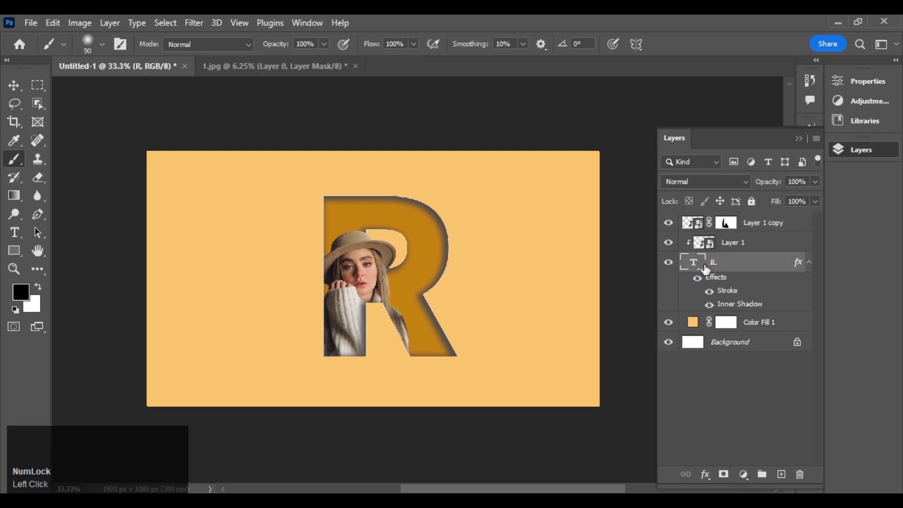
double_click(695, 263)
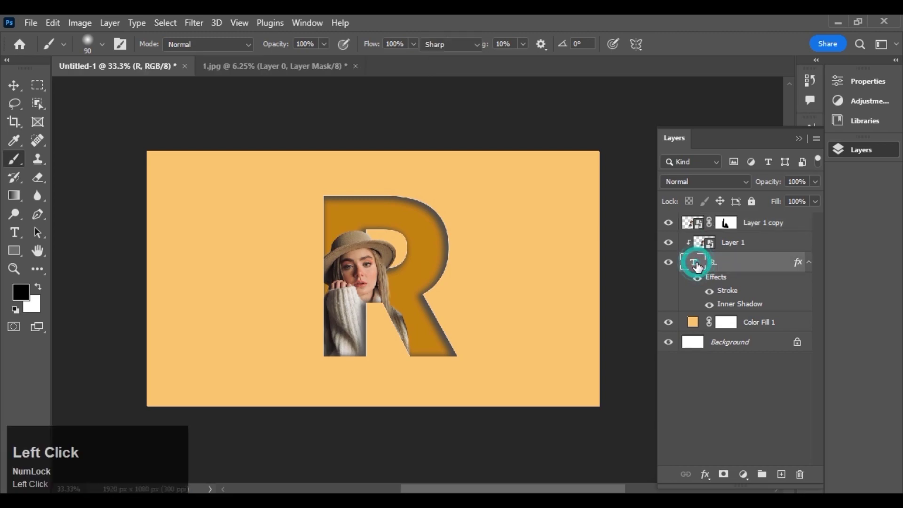
click(568, 49)
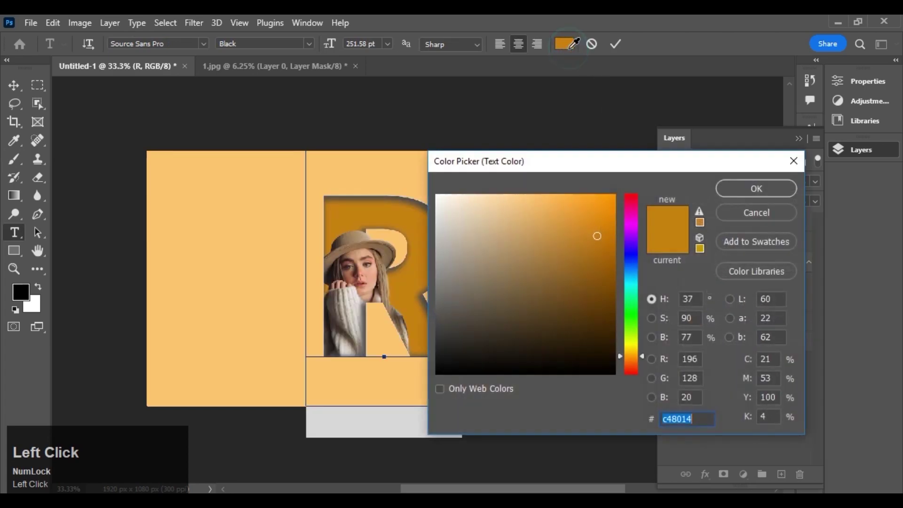
click(587, 226)
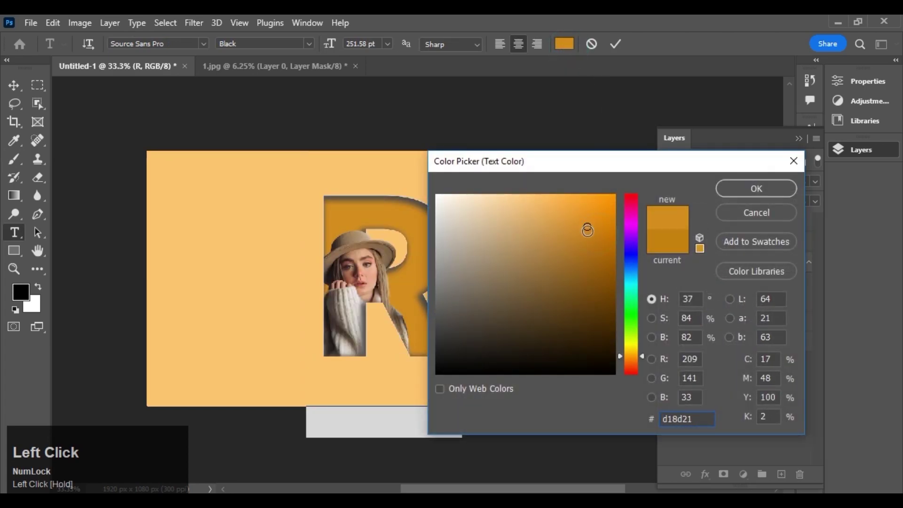
drag(587, 230, 575, 211)
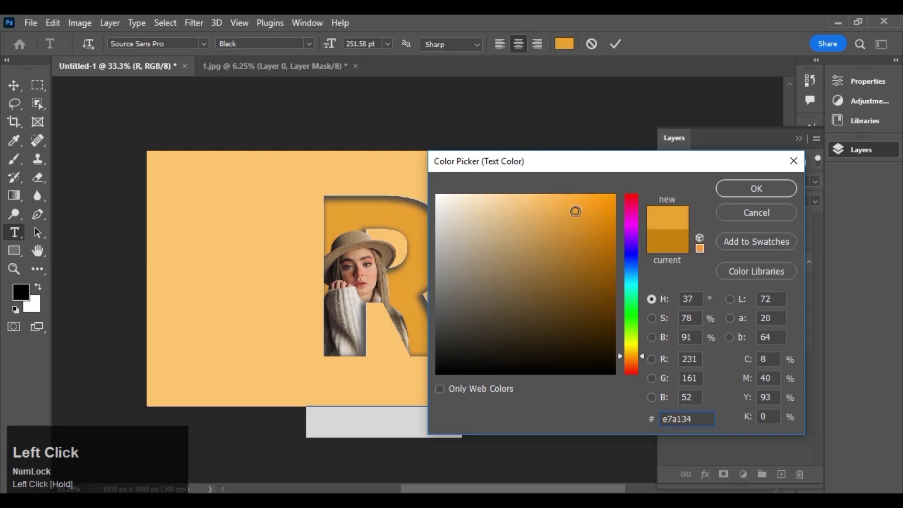
click(756, 189)
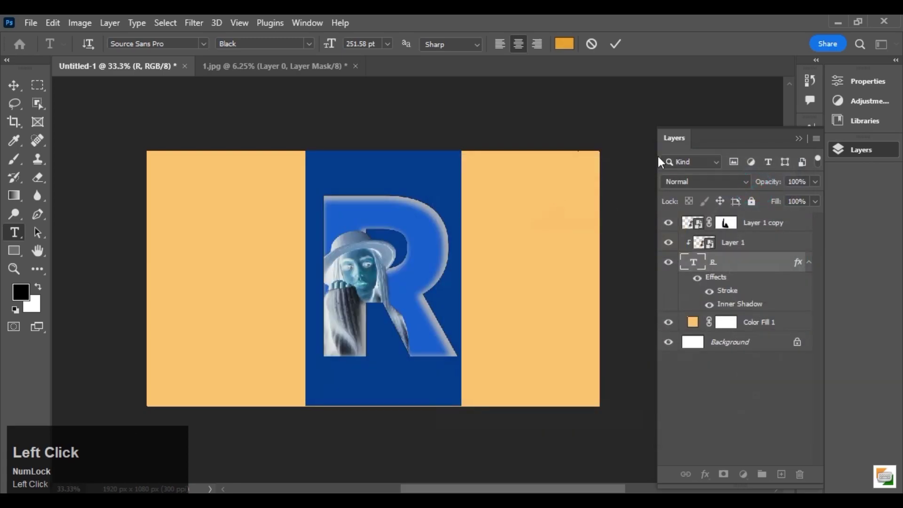
click(616, 43)
key(b)
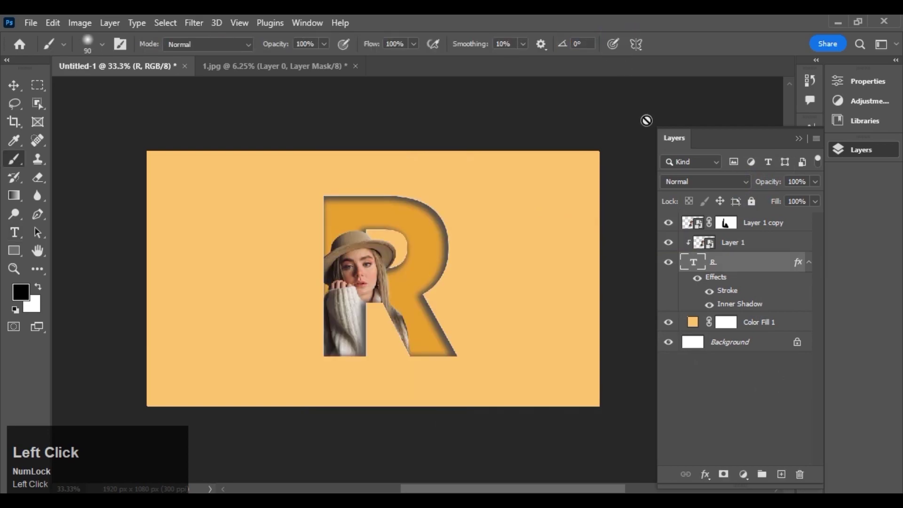
key(ctrl+plus)
key(ctrl+minus)
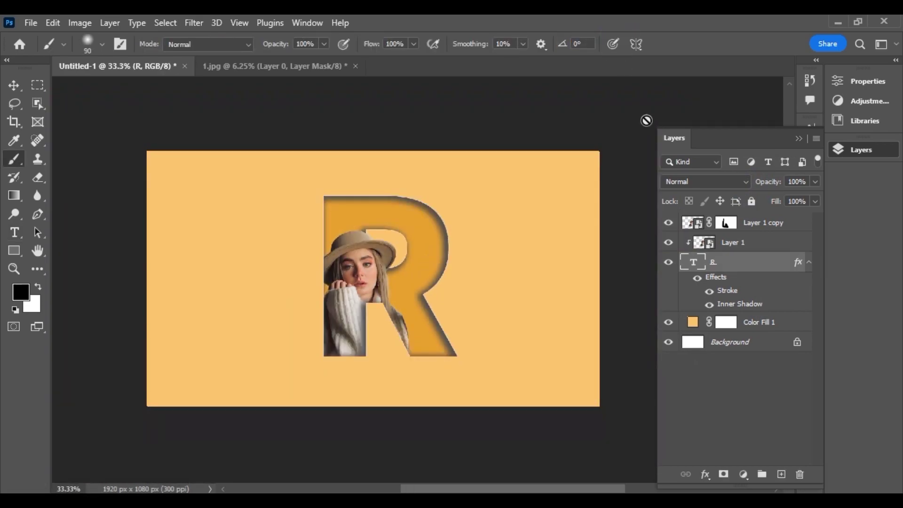
Set the R's Inner Shadow to Multiply blend mode with a 62° angle and apply the layer style.
click(709, 306)
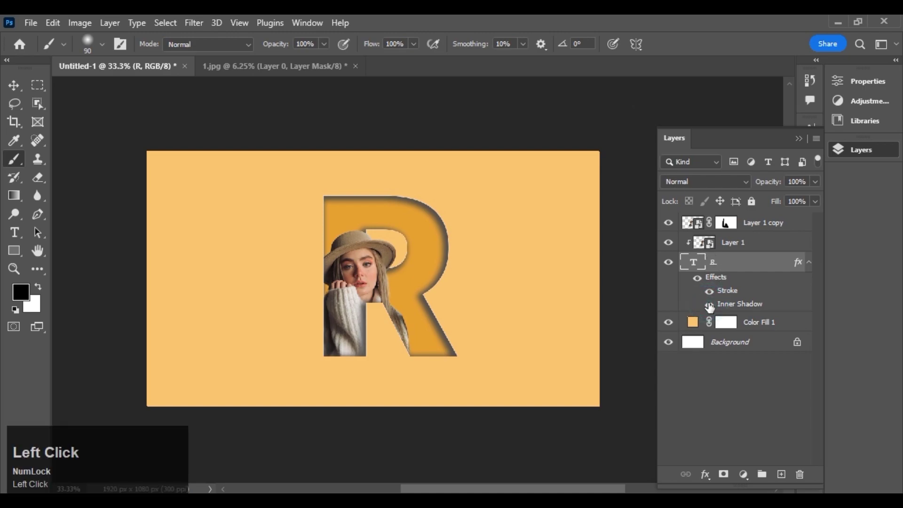
double_click(746, 308)
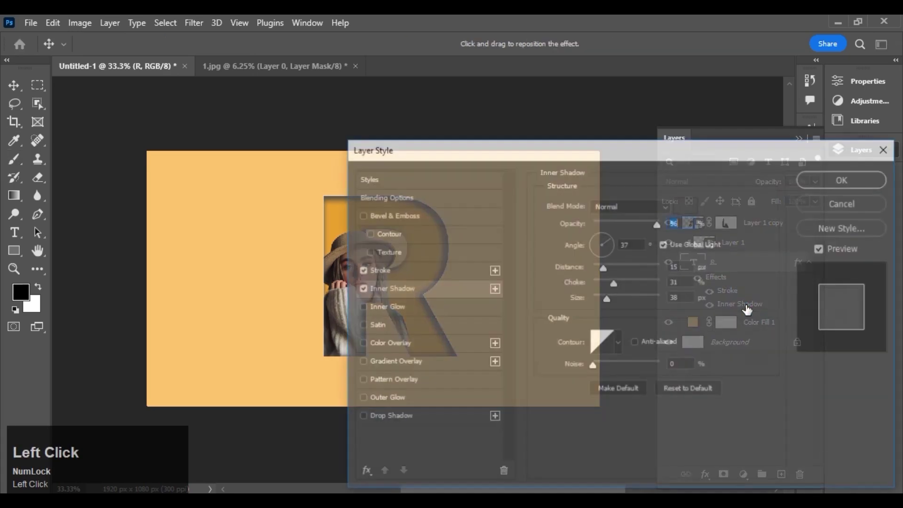
drag(619, 148, 728, 92)
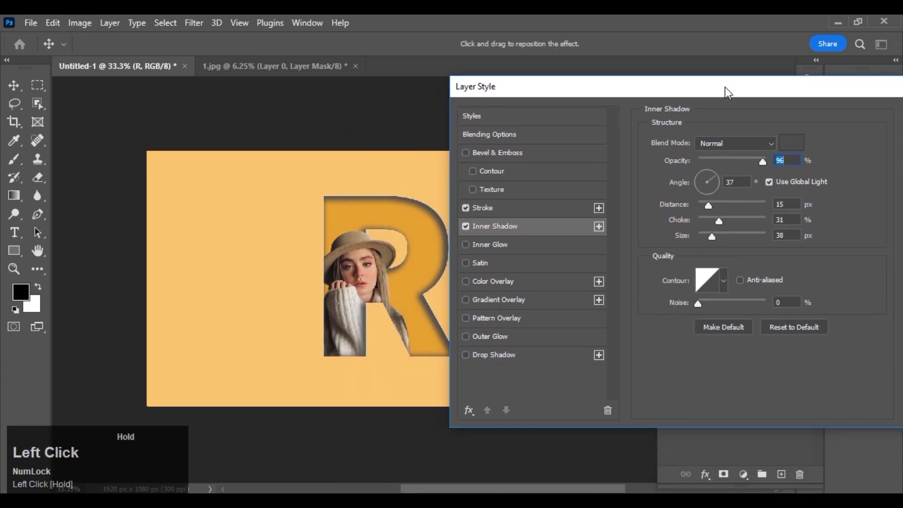
click(761, 143)
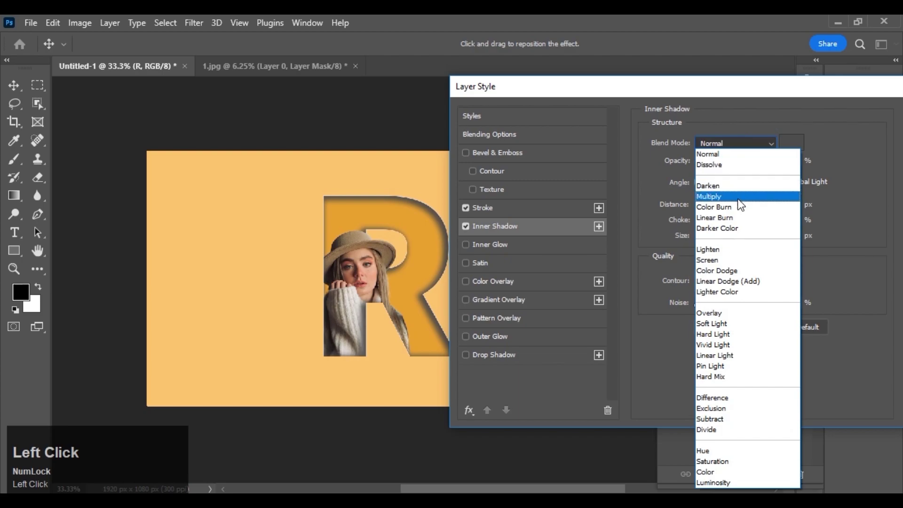
click(737, 197)
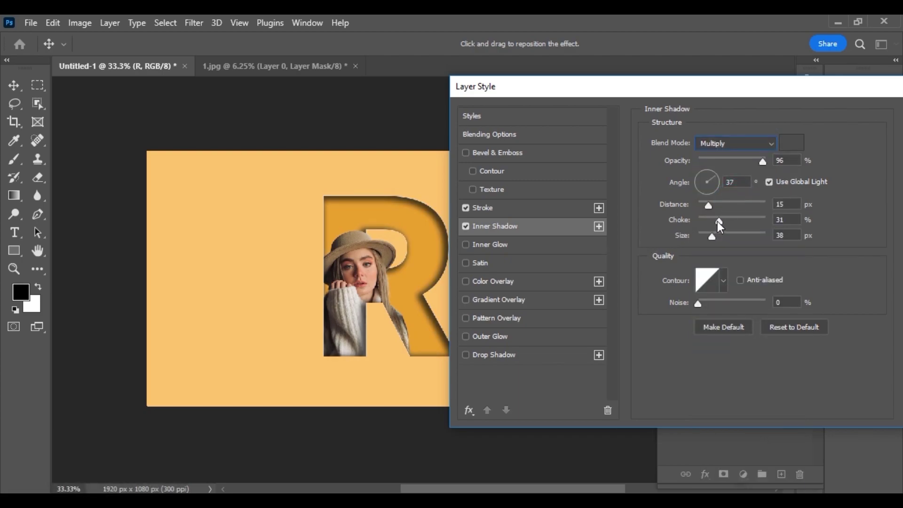
click(715, 179)
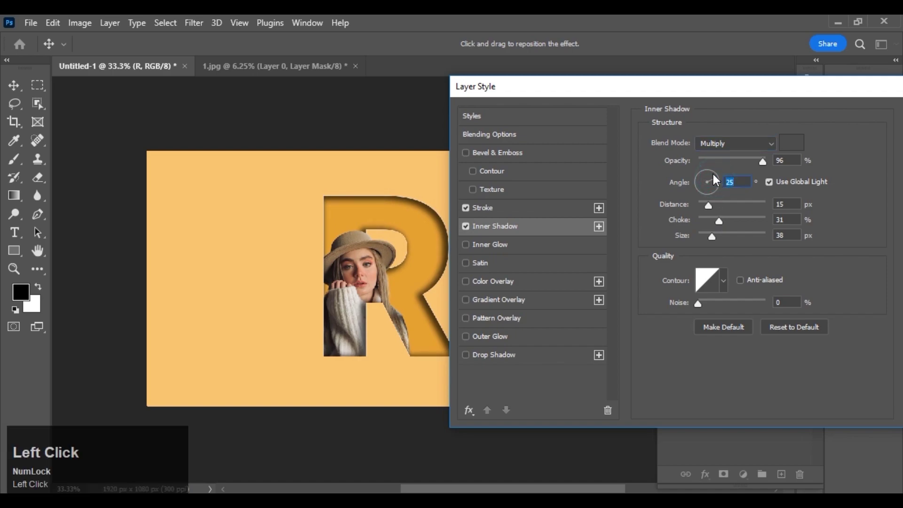
click(713, 175)
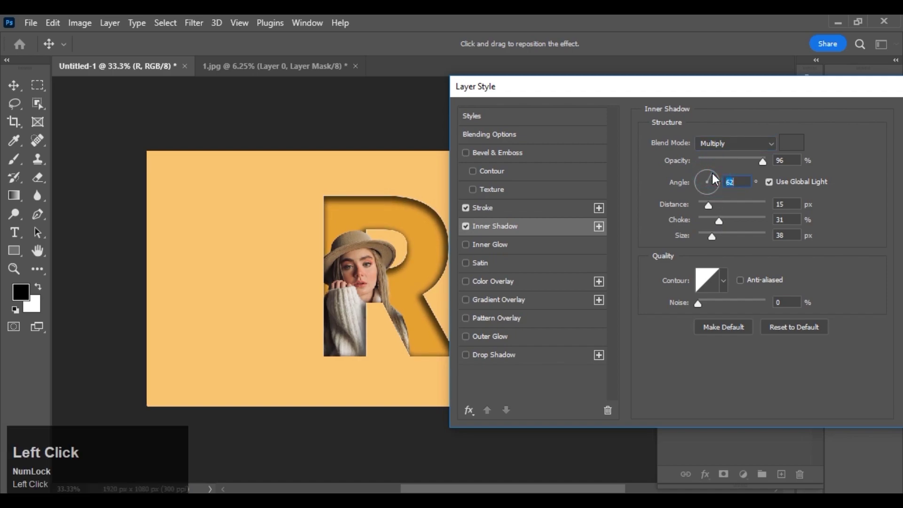
drag(802, 89, 684, 95)
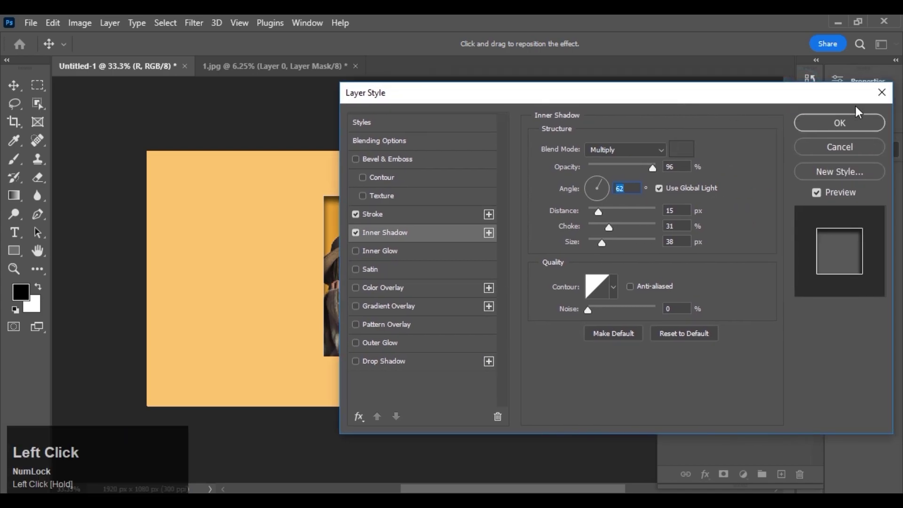
click(833, 123)
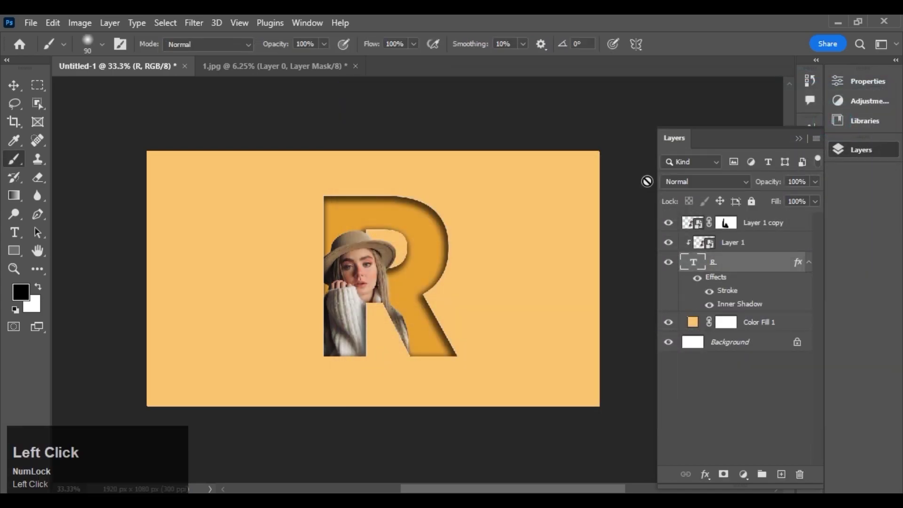
click(799, 138)
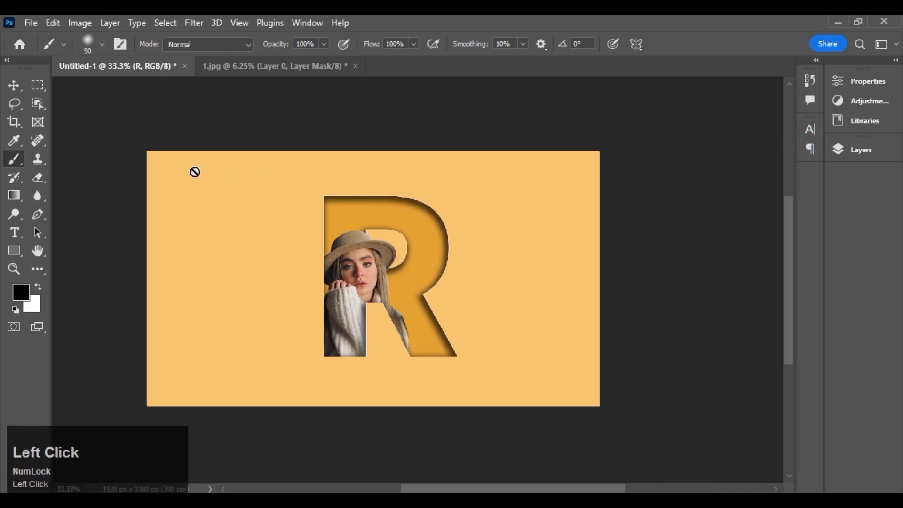
key(z)
drag(147, 145, 612, 422)
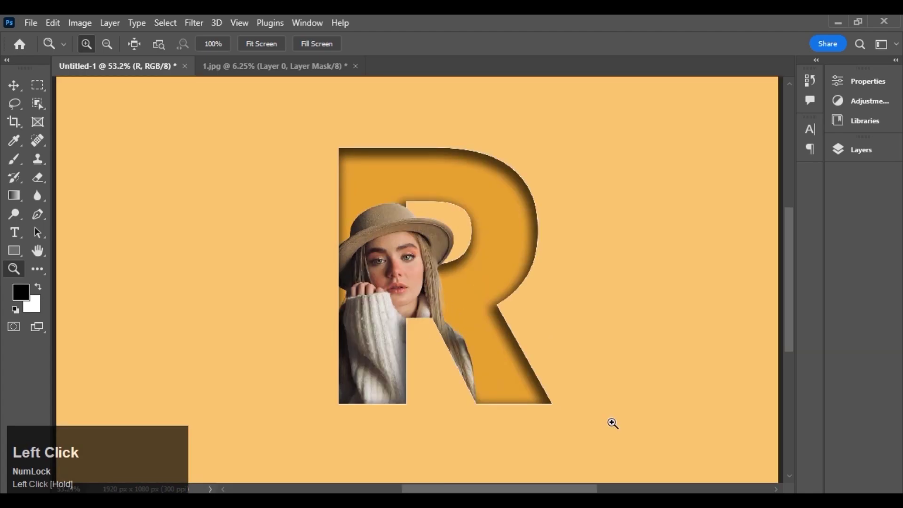
key(ctrl+minus)
key(ctrl+minus)
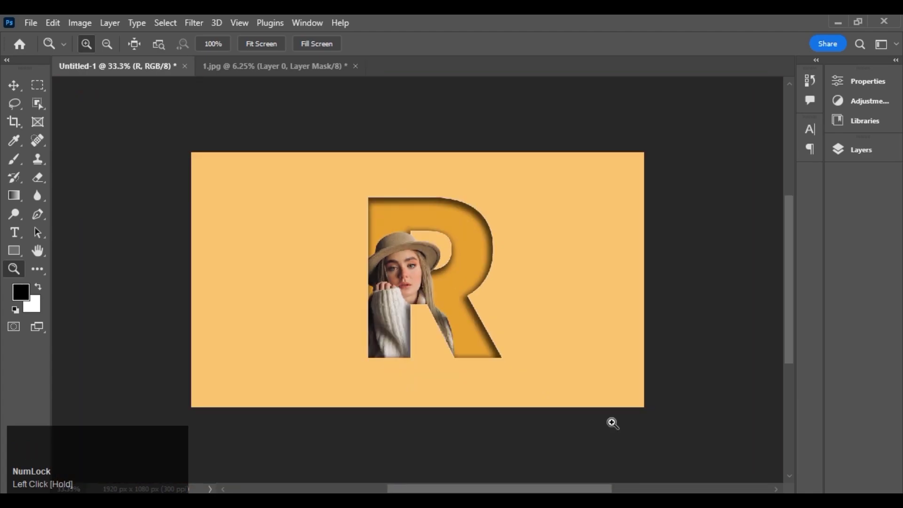